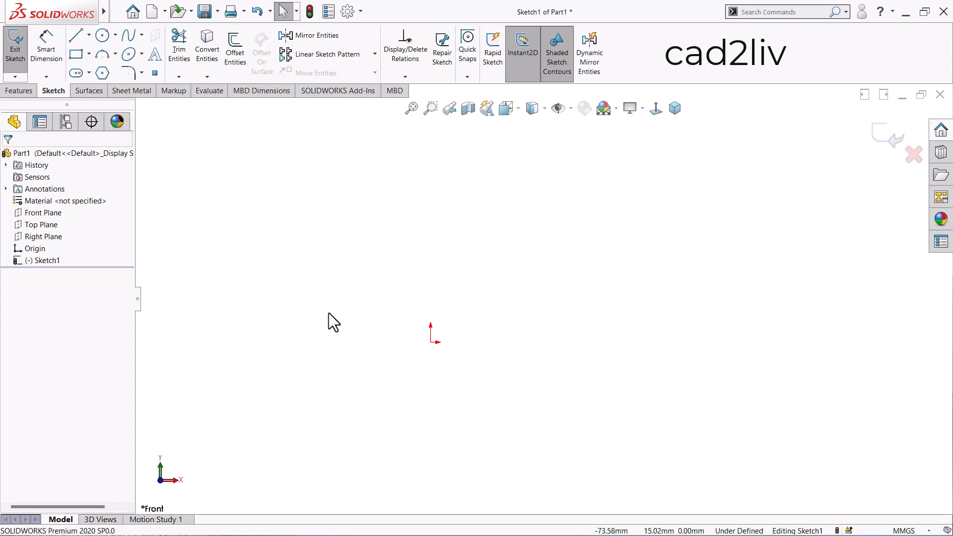
Sketch three separate circles up and left of the origin with diameters of about 47, 40 and 31 mm
left_click(102, 35)
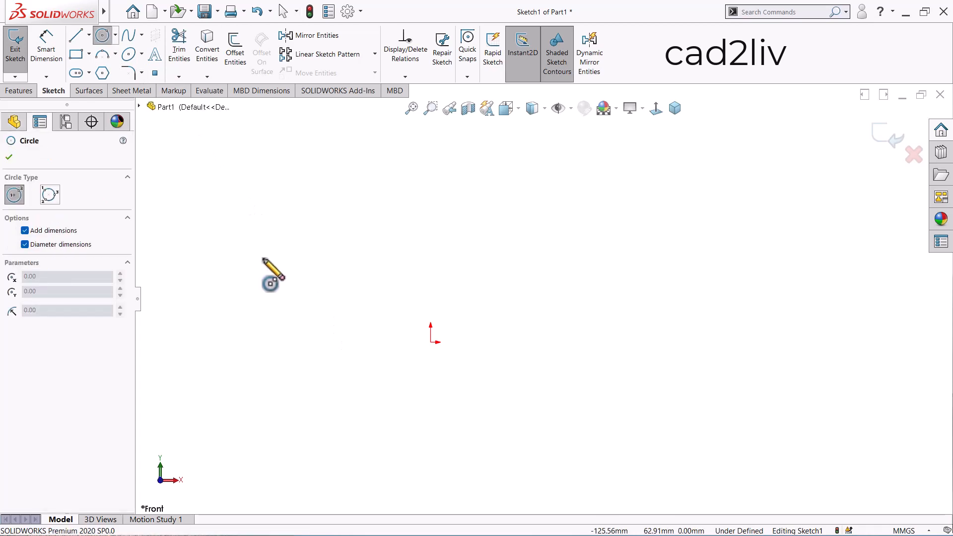
left_click_drag(263, 258, 285, 235)
left_click_drag(301, 172, 400, 195)
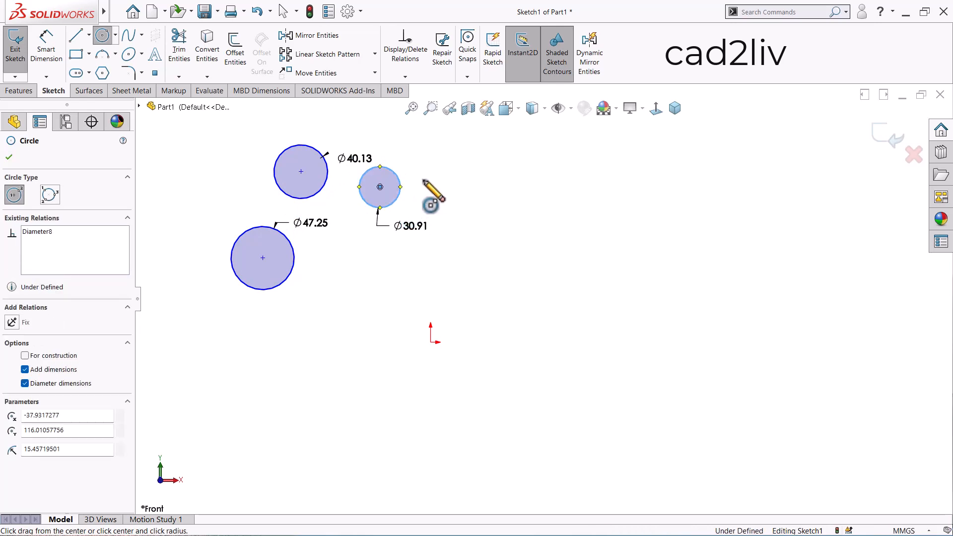
key("Escape")
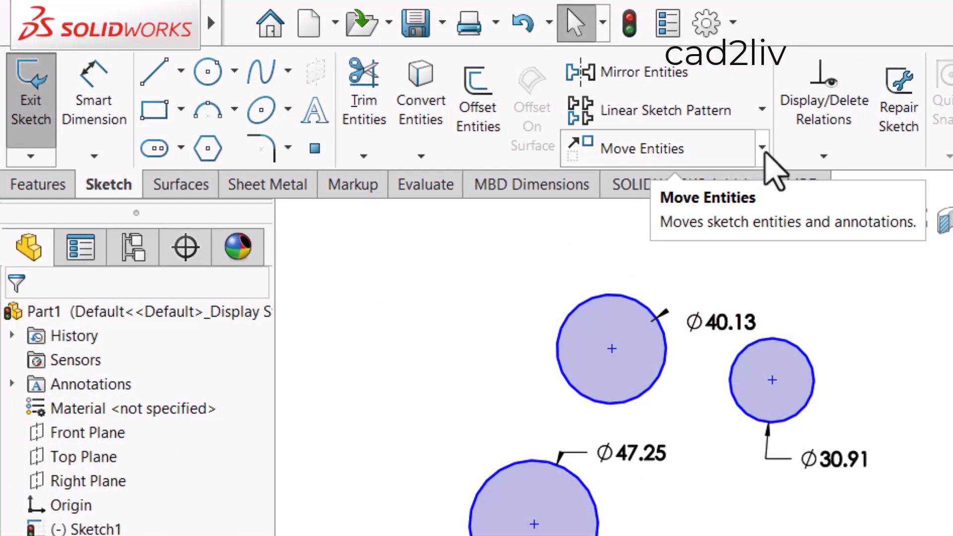
Copy the 40.13 mm circle From/To from its center to the origin, and move the original's diameter dimension farther from the circle
left_click(762, 148)
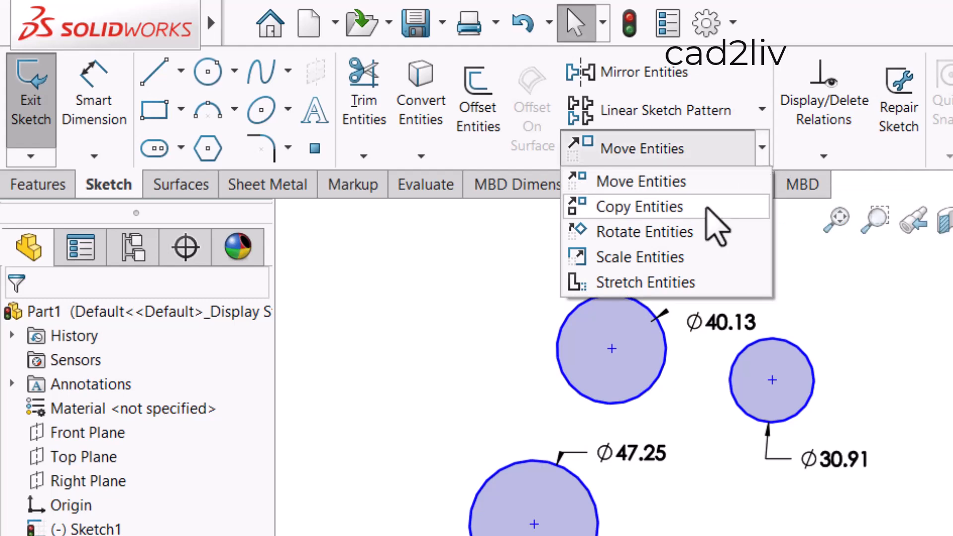
left_click(705, 206)
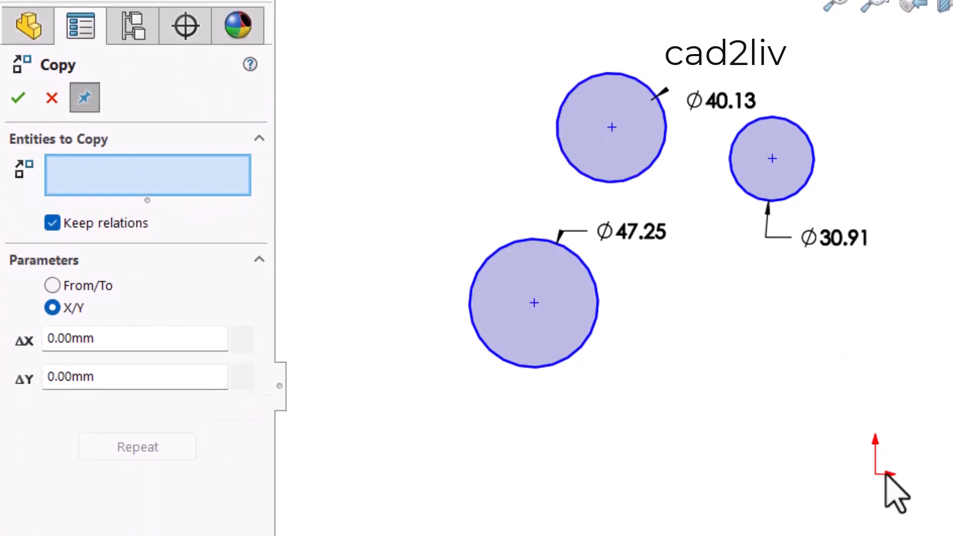
left_click(641, 122)
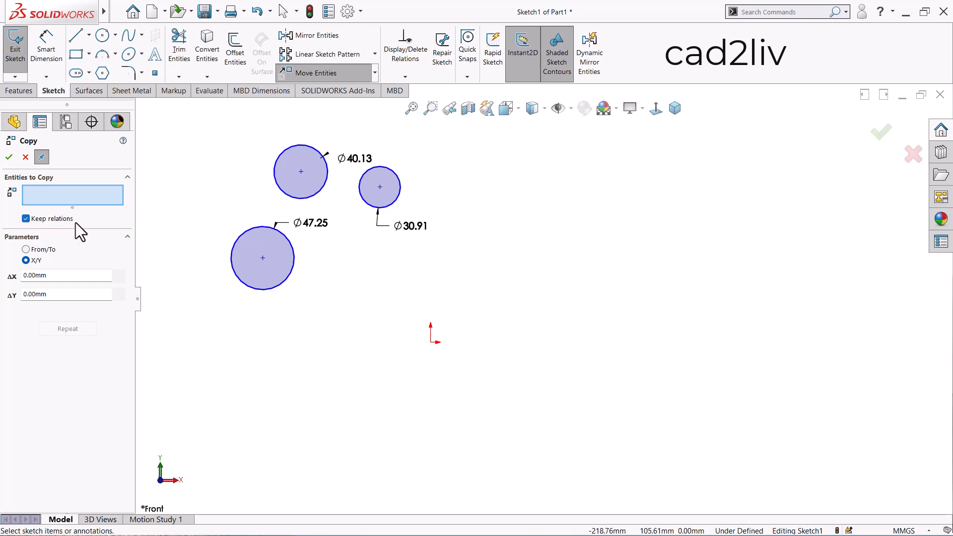
left_click(38, 249)
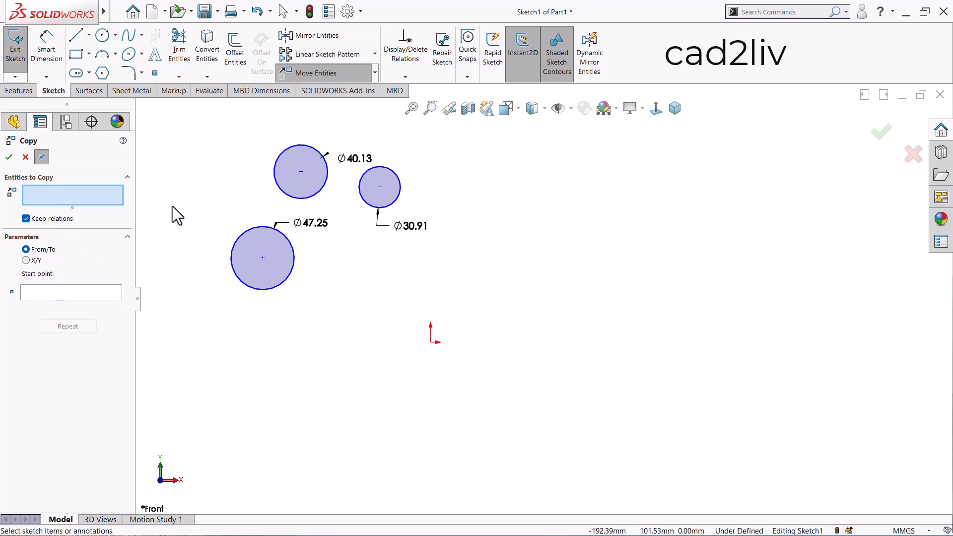
left_click(281, 156)
left_click(84, 293)
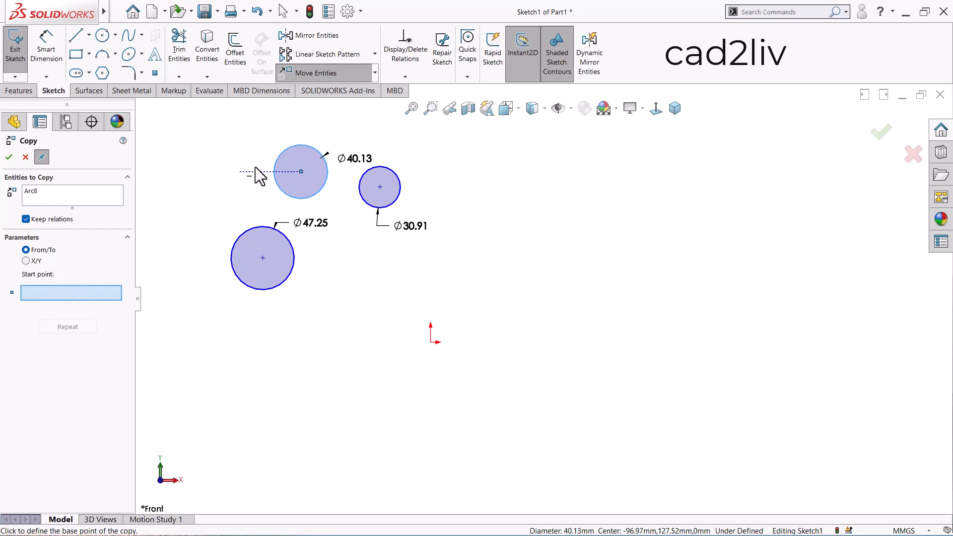
left_click(301, 172)
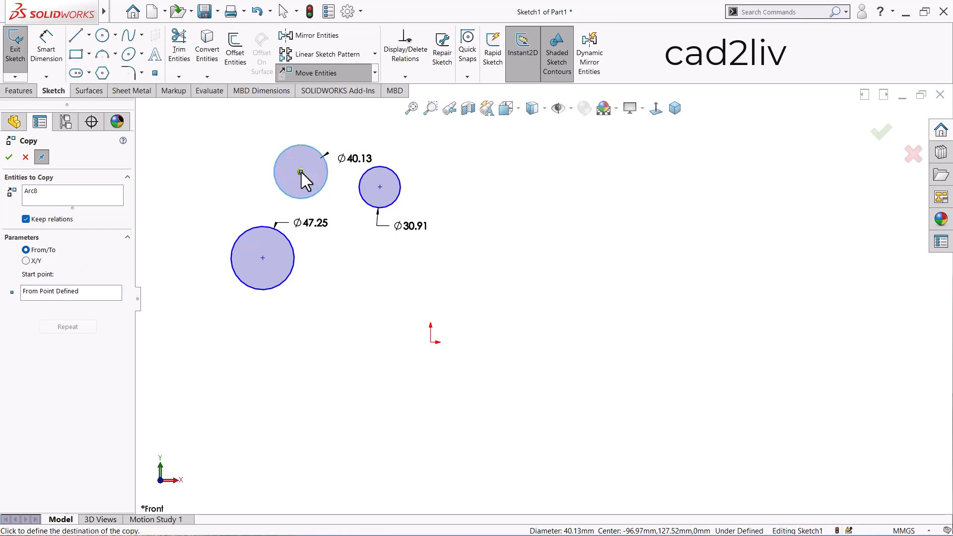
left_click(433, 342)
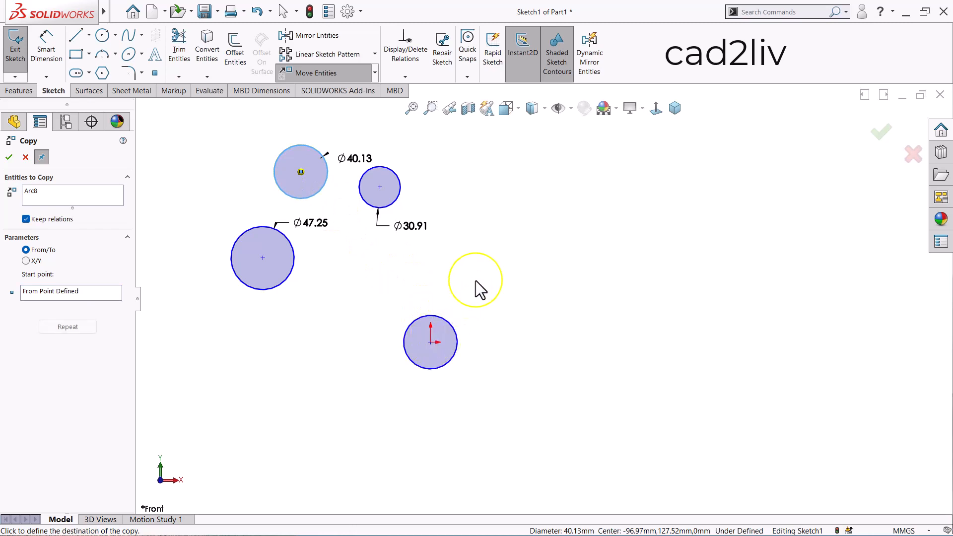
key("Escape")
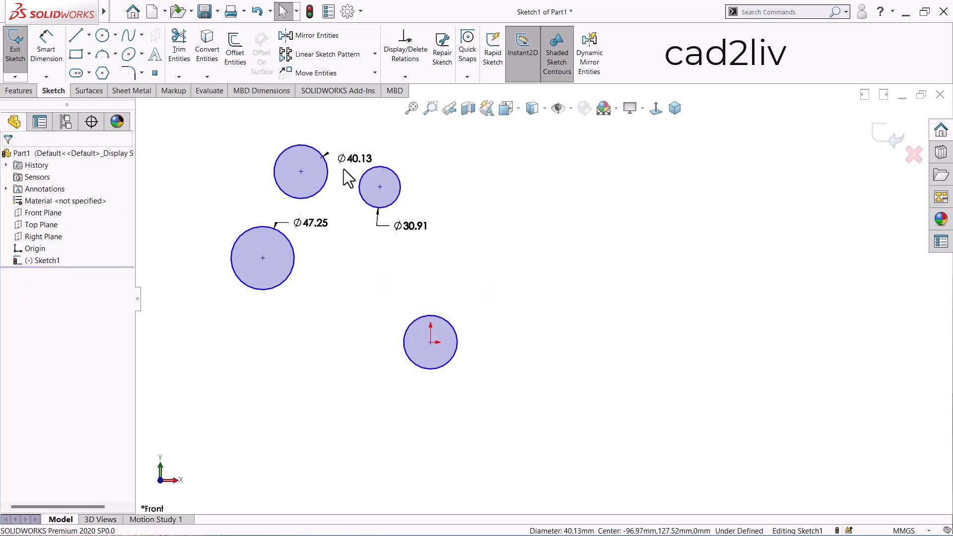
left_click_drag(356, 159, 382, 137)
left_click(505, 239)
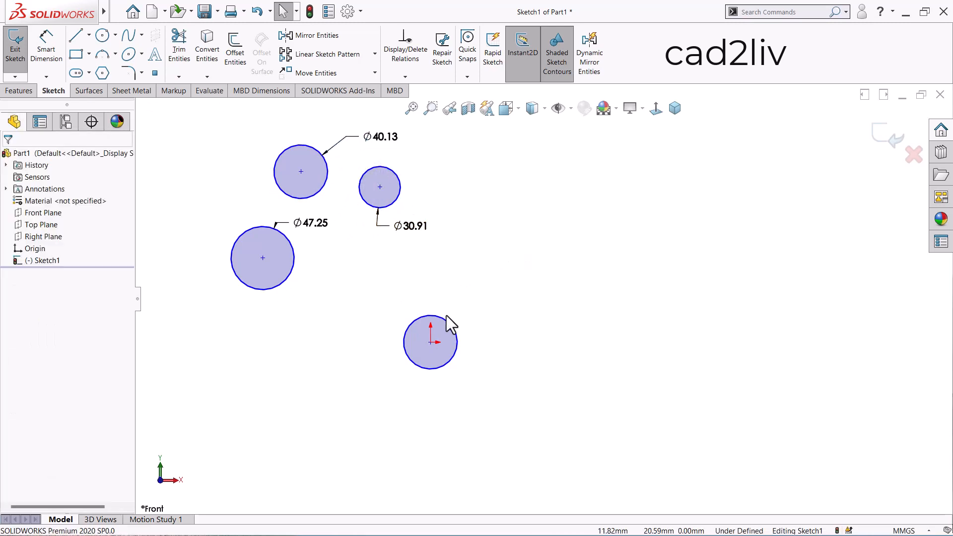
Sketch a corner rectangle in the empty area to the right of the existing circles
scroll(338, 262, "up", 3)
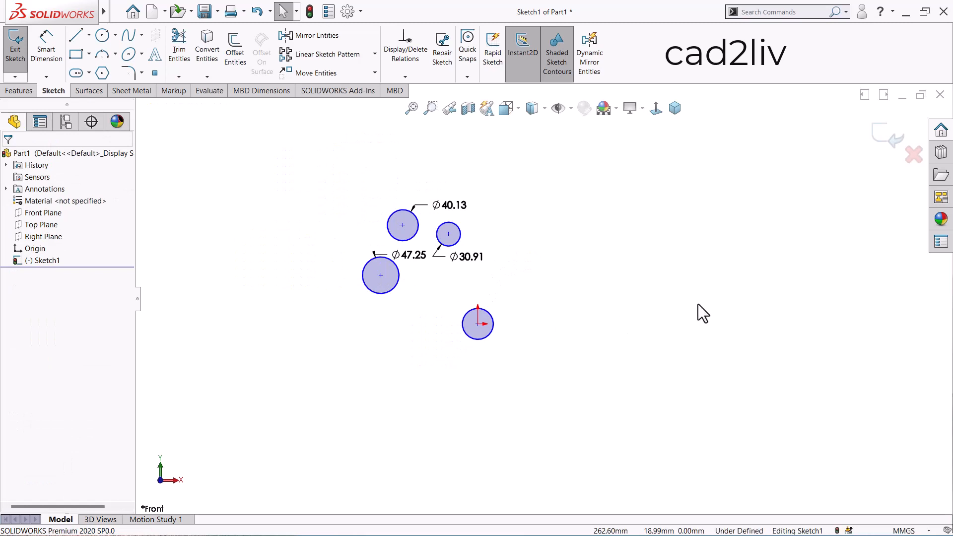
scroll(780, 196, "down", 3)
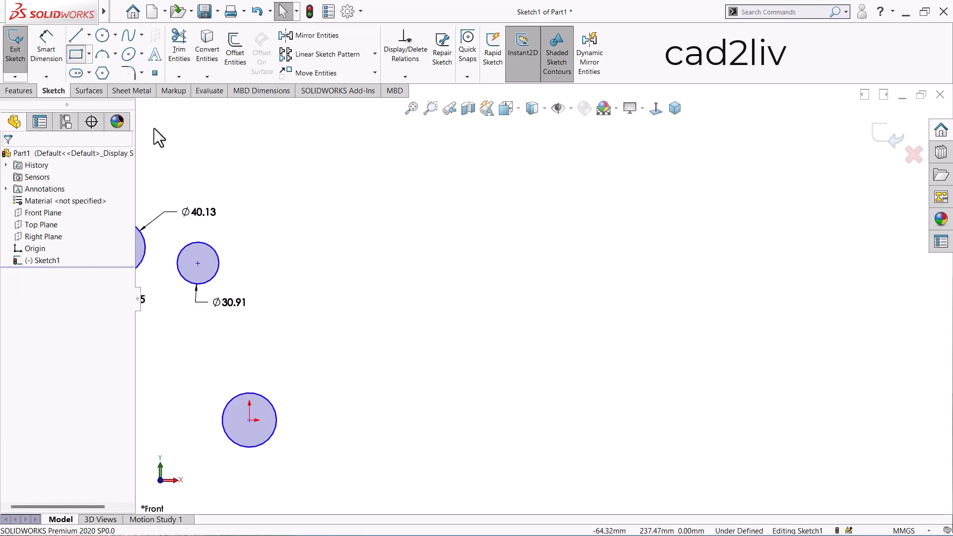
left_click(377, 235)
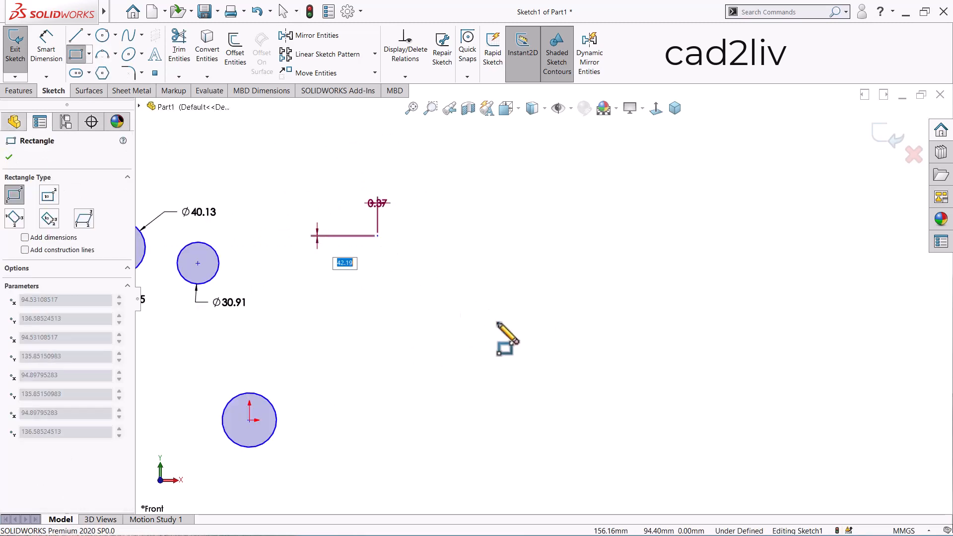
left_click(556, 360)
key("Escape")
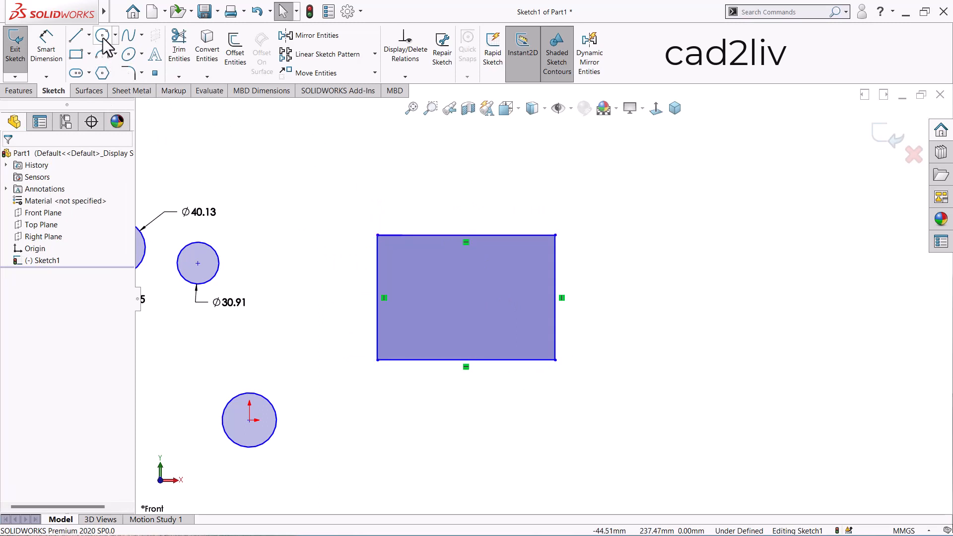
Sketch five circles inside the rectangle with diameters of about 18, 35, 23, 19 and 20 mm
left_click(103, 37)
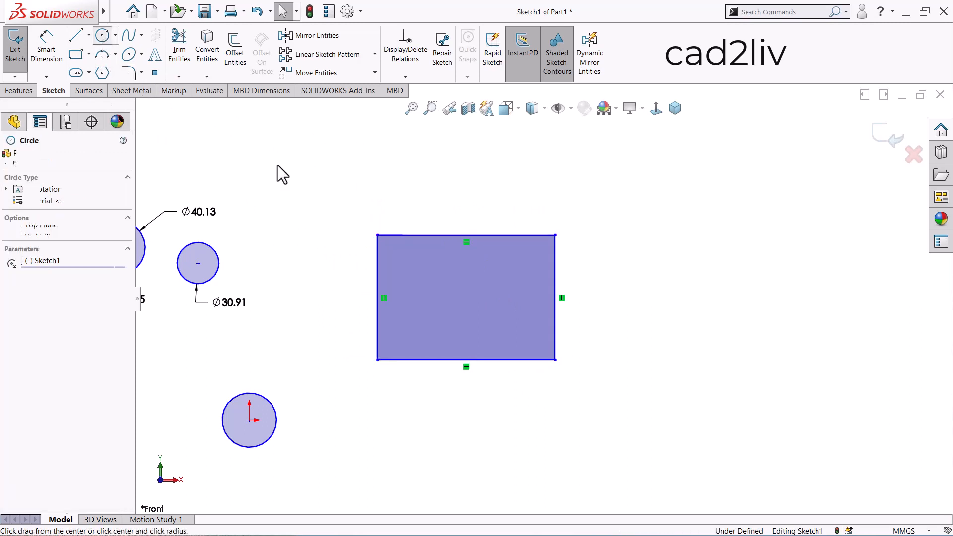
left_click(414, 263)
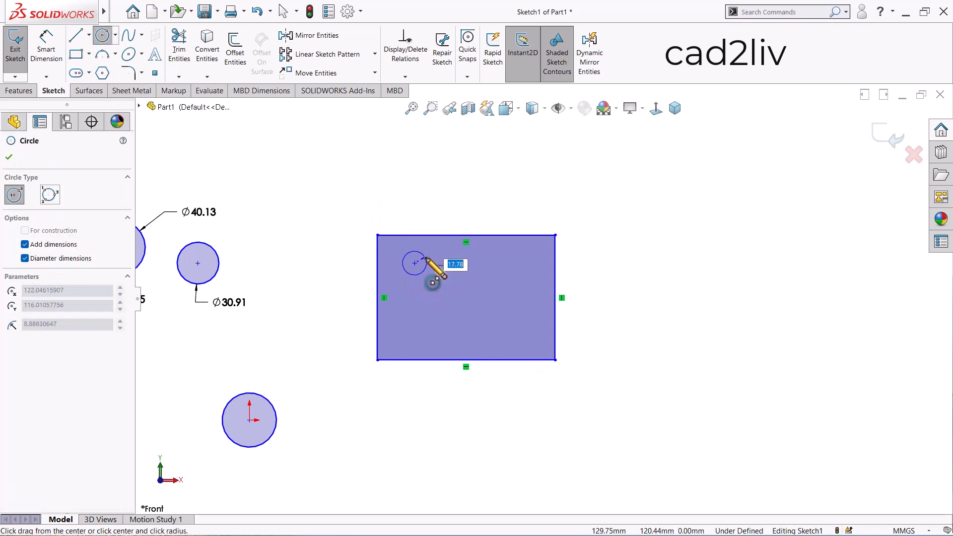
left_click(425, 259)
left_click(441, 321)
left_click(458, 304)
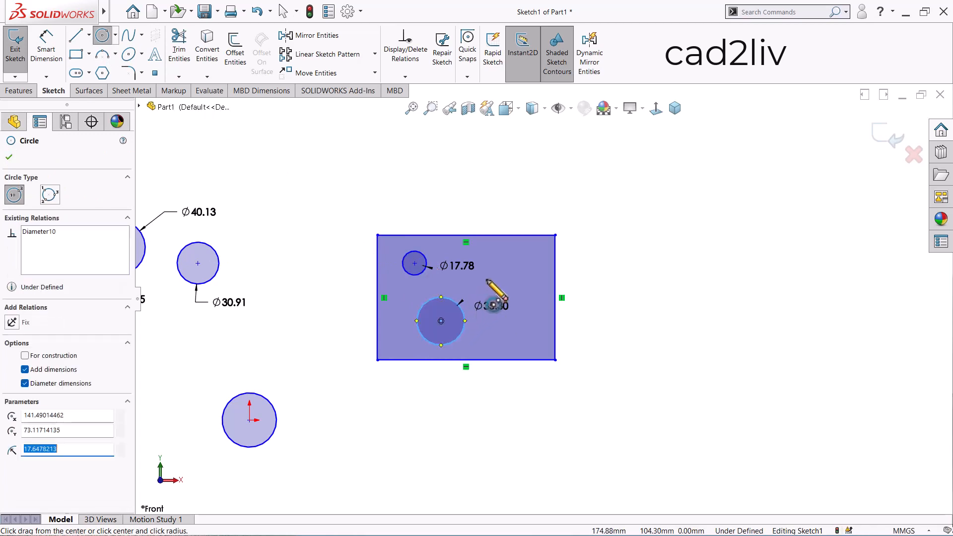
left_click(486, 279)
left_click(501, 275)
left_click(532, 320)
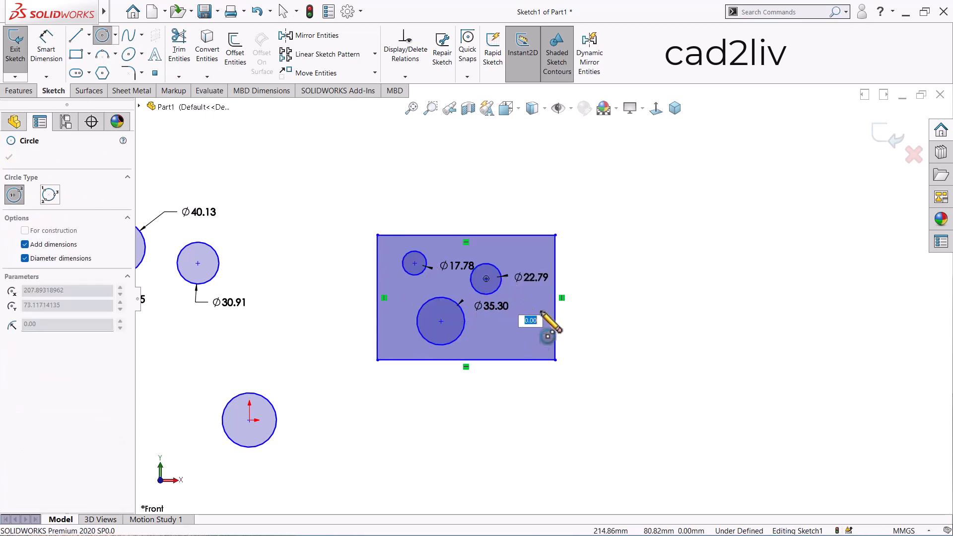
left_click(541, 313)
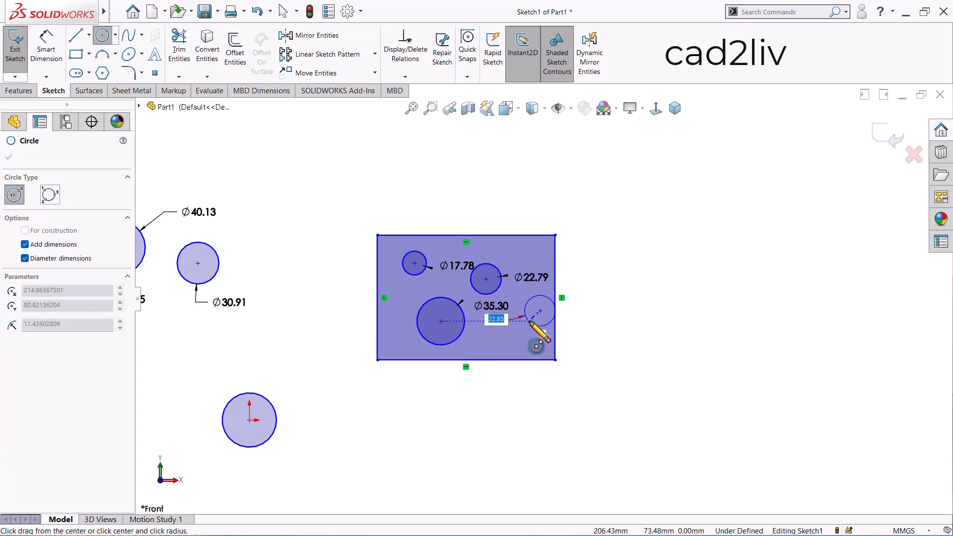
left_click(531, 321)
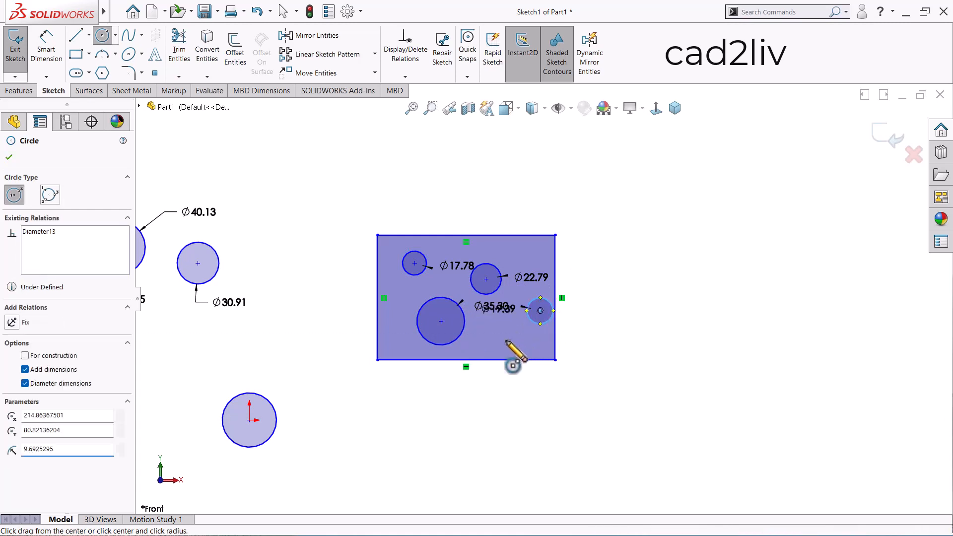
left_click(506, 340)
left_click(519, 334)
key("Escape")
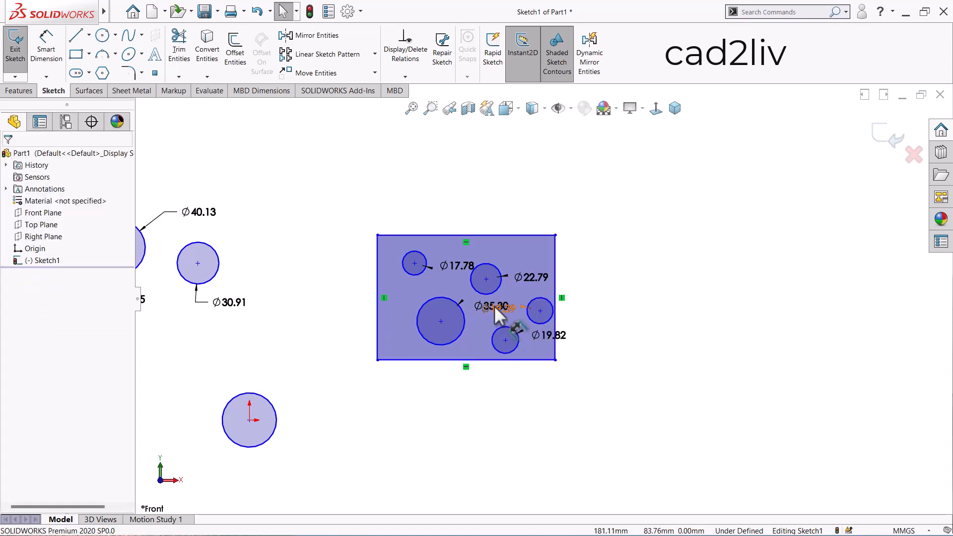
Move the diameter dimensions of the five inner circles outside the rectangle so they no longer overlap
left_click(551, 317)
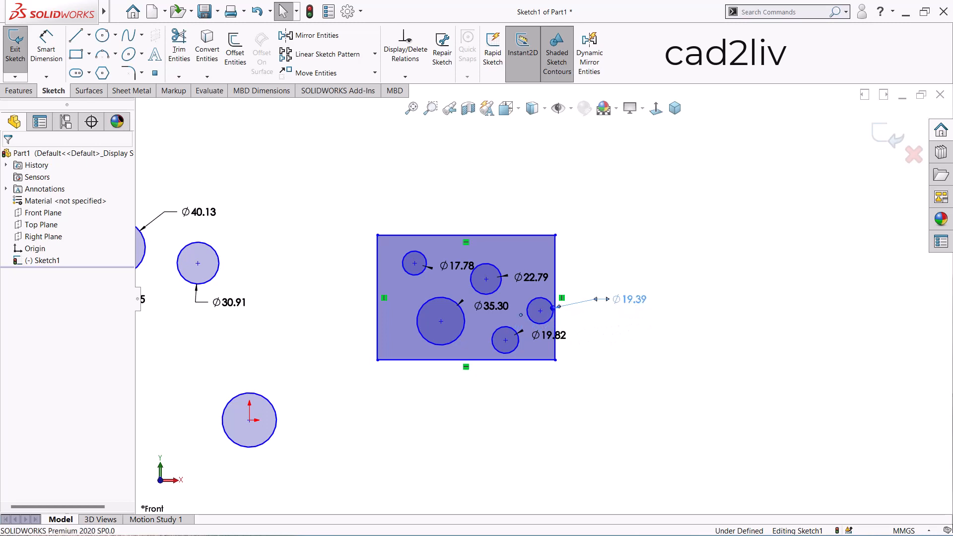
left_click_drag(548, 338, 539, 420)
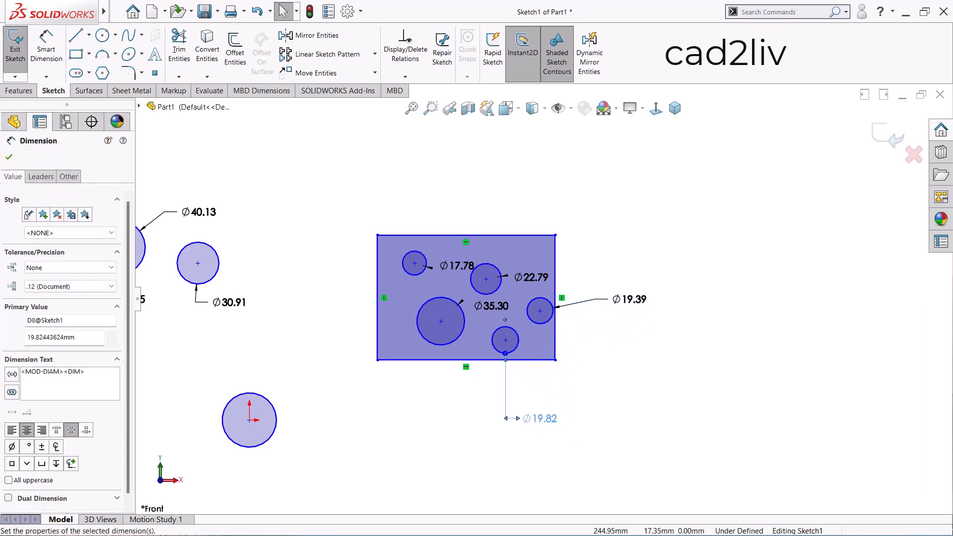
left_click_drag(493, 305, 374, 411)
left_click_drag(530, 276, 547, 198)
left_click_drag(452, 264, 437, 180)
left_click(445, 206)
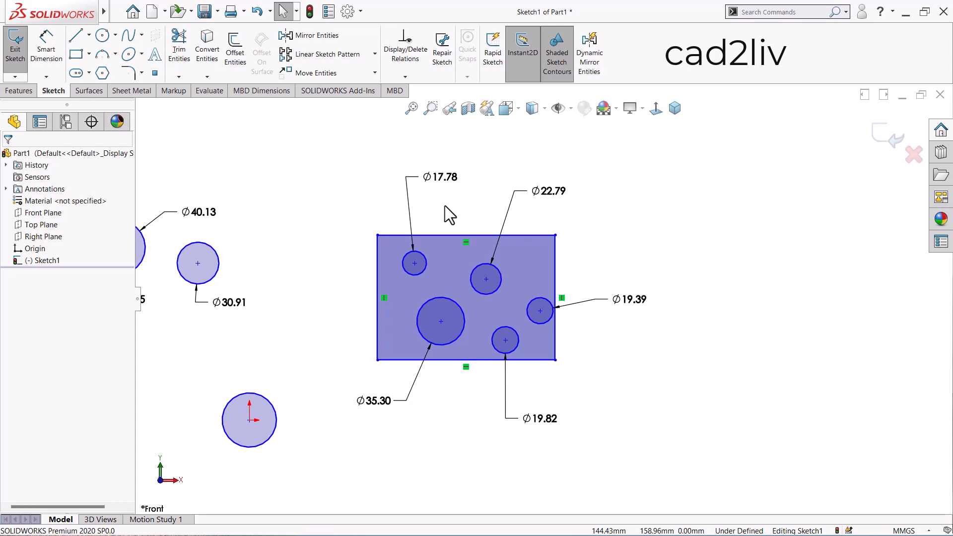
Sketch a diagonal line rising to the right in the empty area beyond the rectangle
scroll(445, 206, "up", 2)
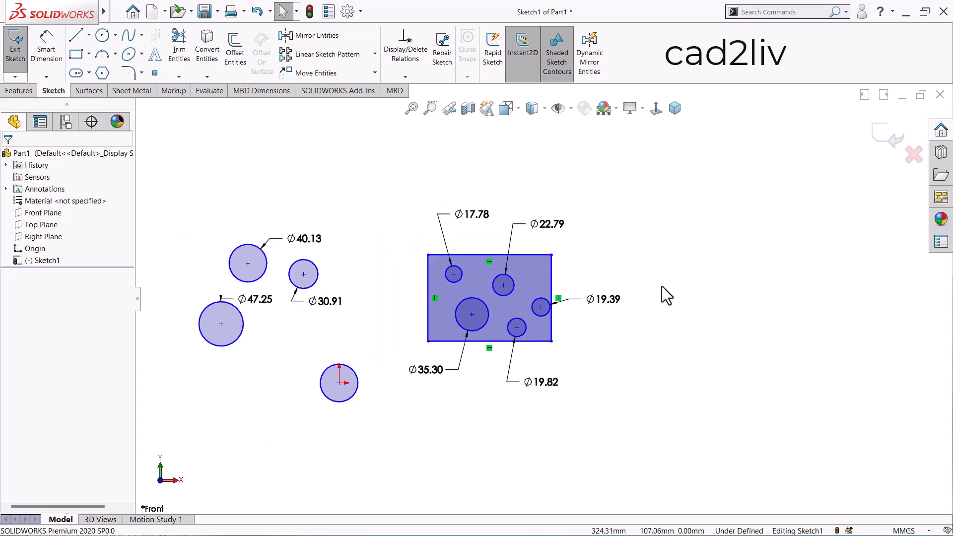
left_click(76, 35)
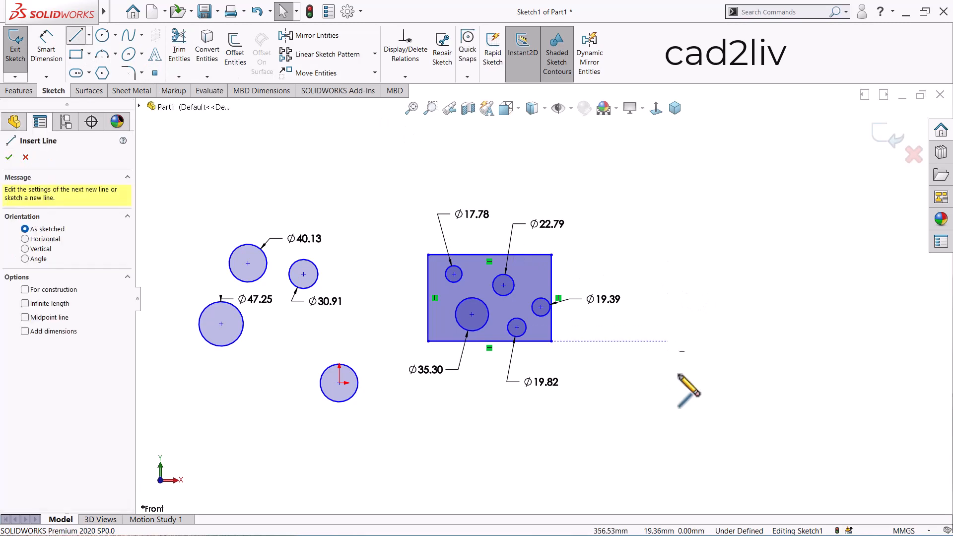
left_click(708, 358)
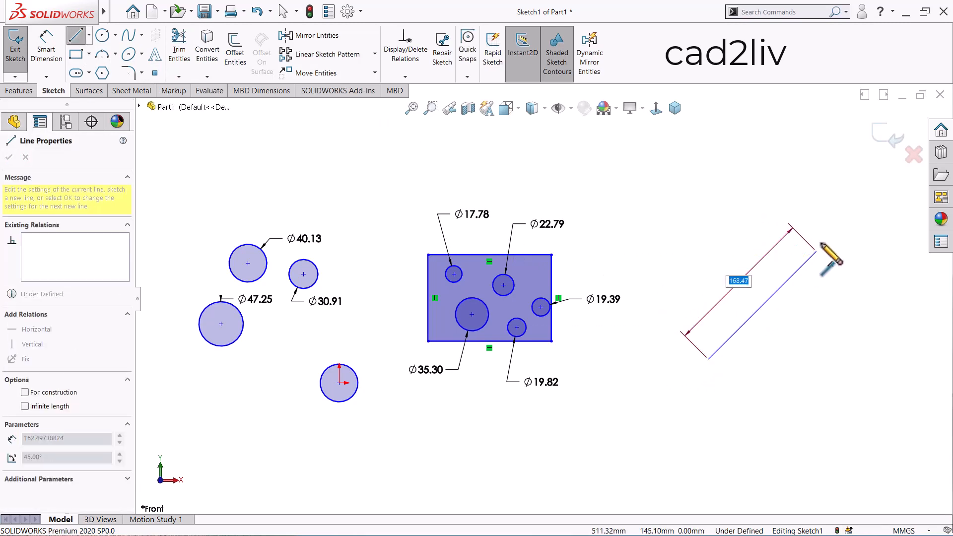
left_click(839, 205)
key("Escape")
scroll(612, 235, "up", 2)
scroll(715, 294, "down", 2)
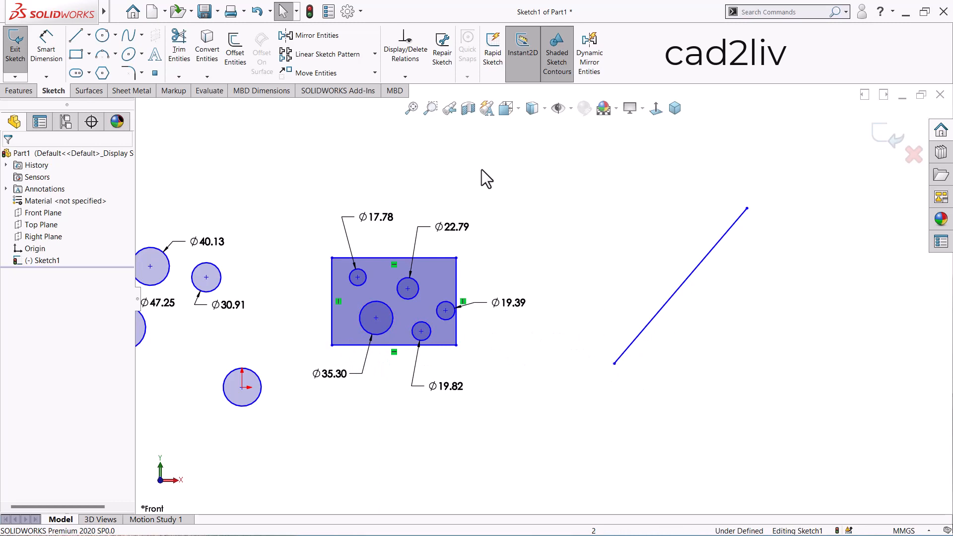
Copy the rectangle and its five circles with Copy Entities From/To, from the rectangle's lower-left corner to both endpoints of the diagonal line
left_click(375, 73)
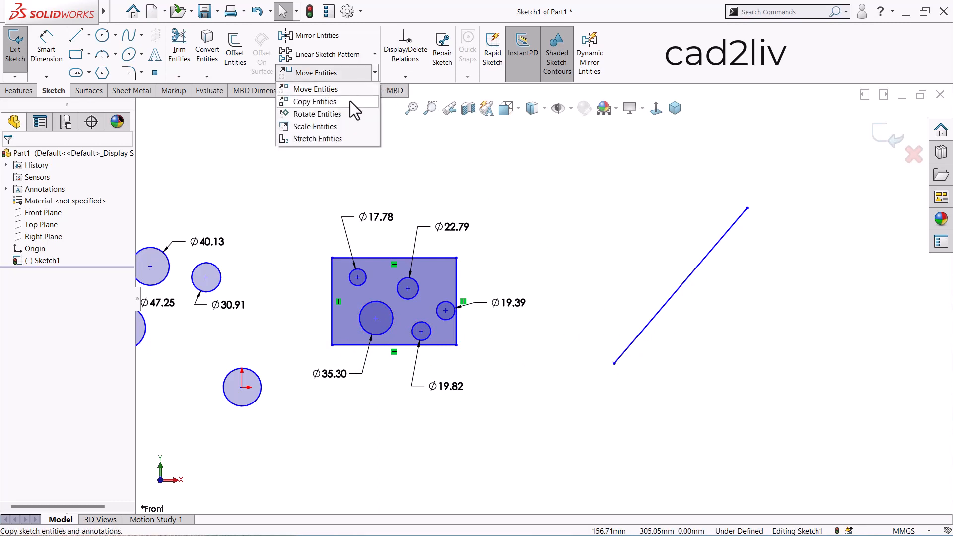
left_click(327, 101)
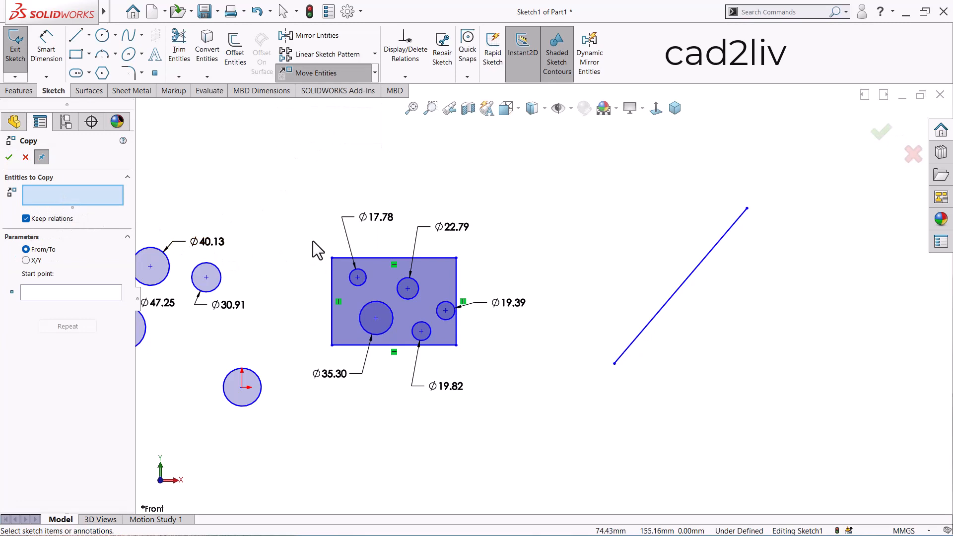
left_click_drag(313, 241, 468, 357)
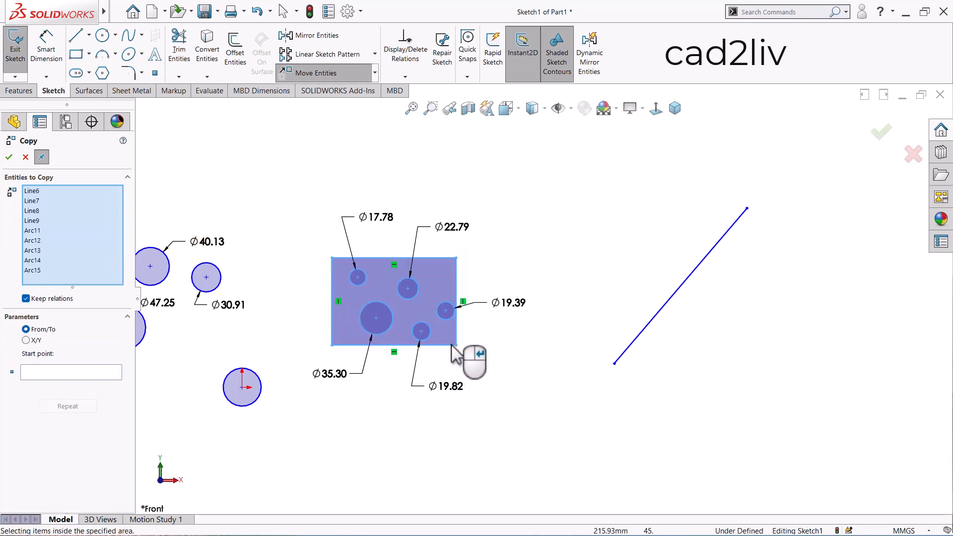
left_click(66, 372)
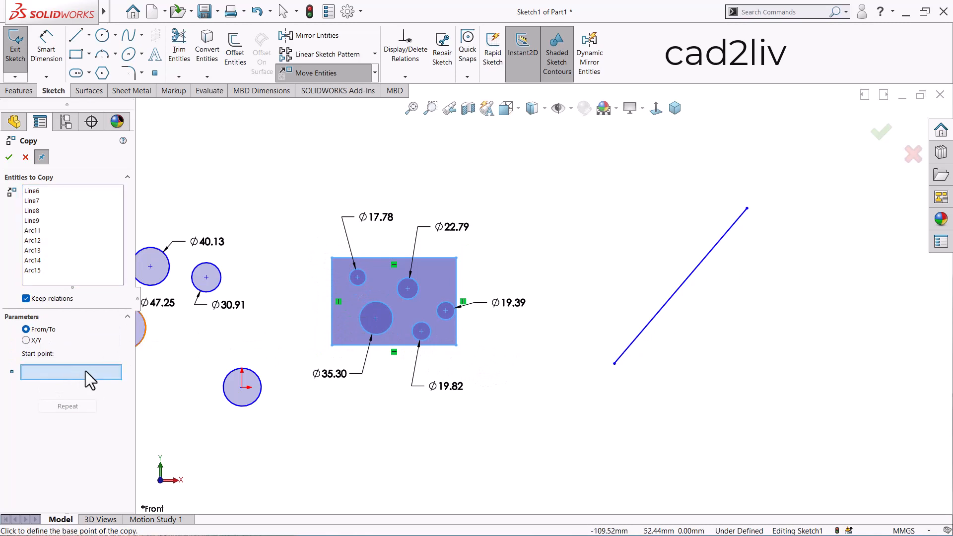
left_click(333, 345)
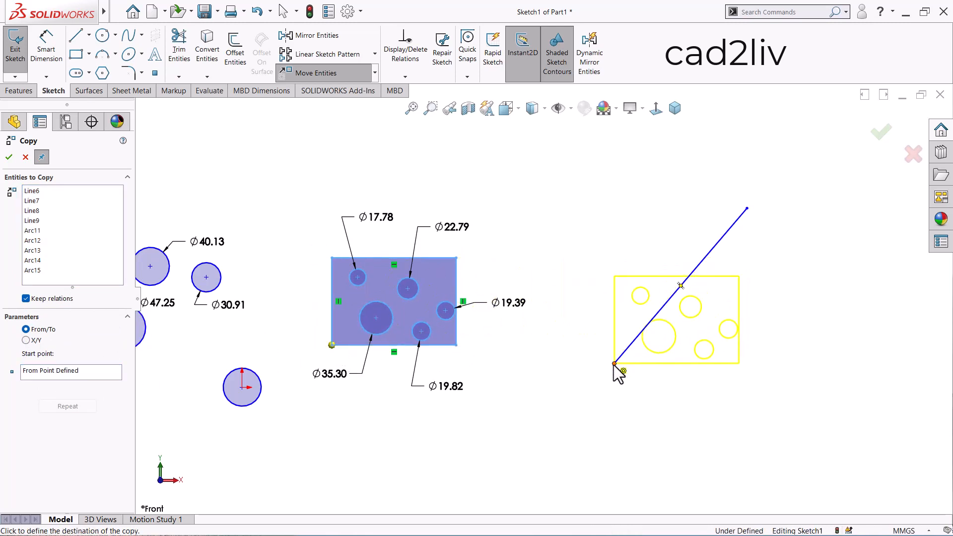
left_click(615, 364)
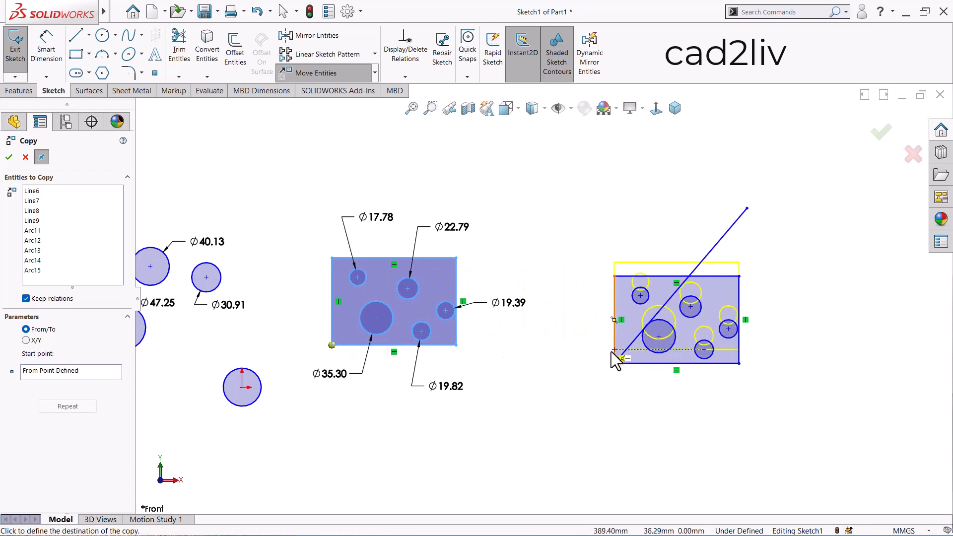
left_click(746, 209)
Place eight more copies of the rectangle with circles at free points above, beside and below the originals, then end the copy command
scroll(547, 300, "up", 2)
scroll(515, 328, "up", 2)
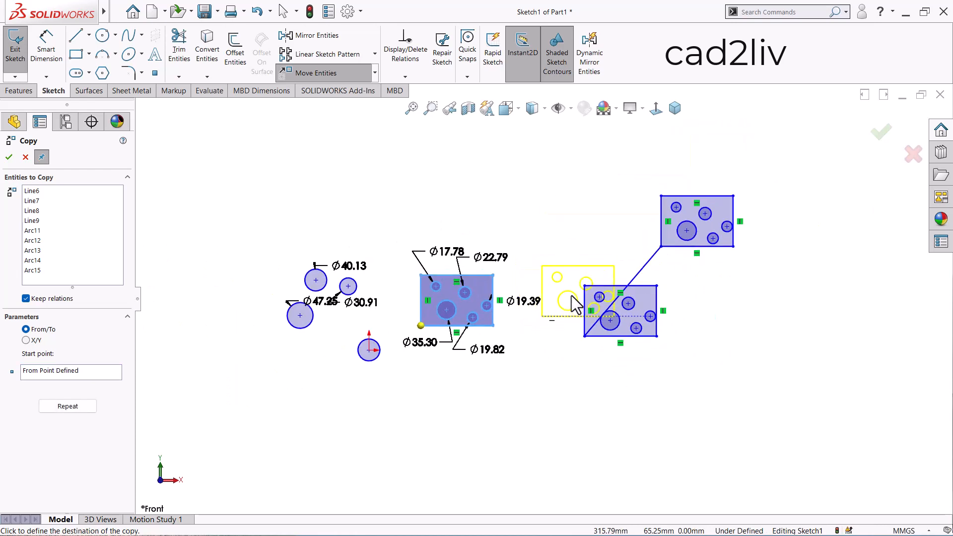
scroll(673, 168, "down", 2)
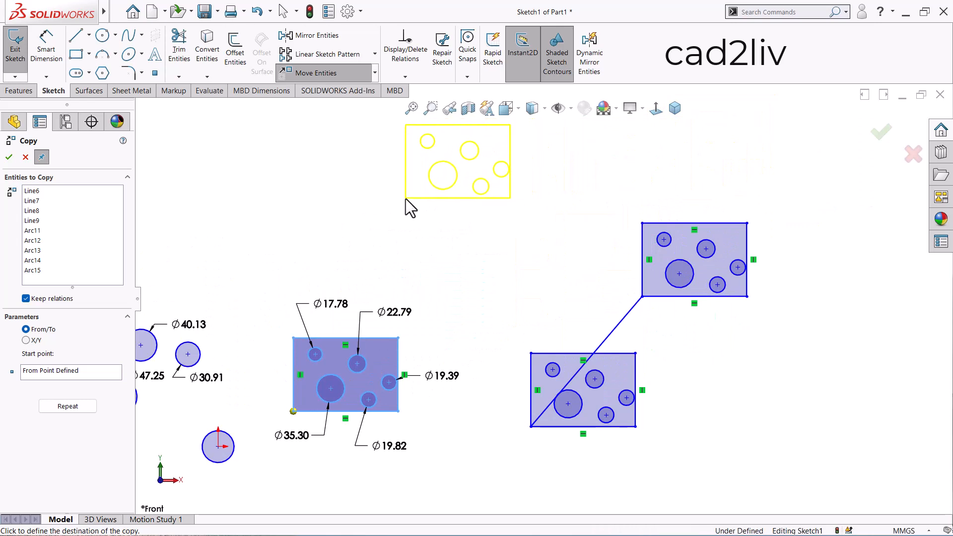
left_click(406, 198)
scroll(541, 278, "up", 2)
left_click(289, 225)
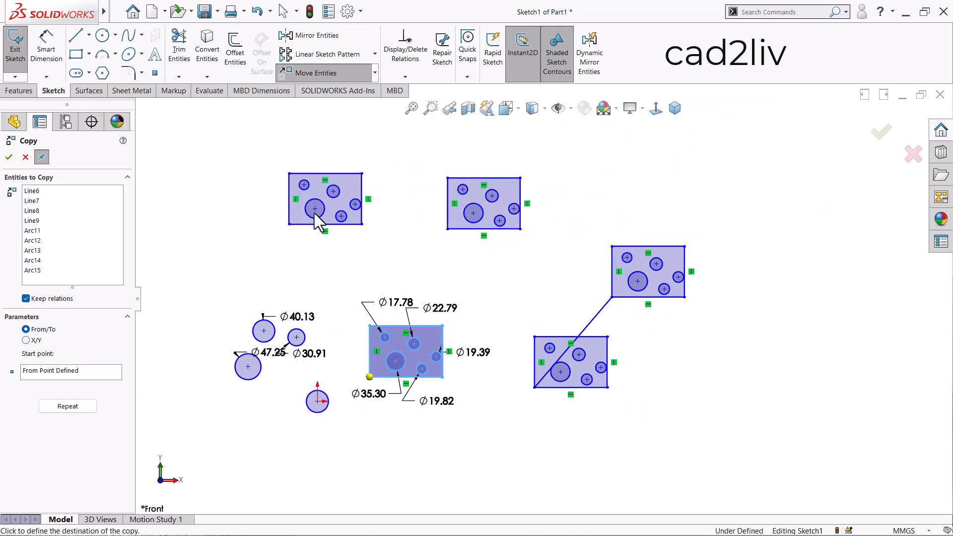
left_click(647, 185)
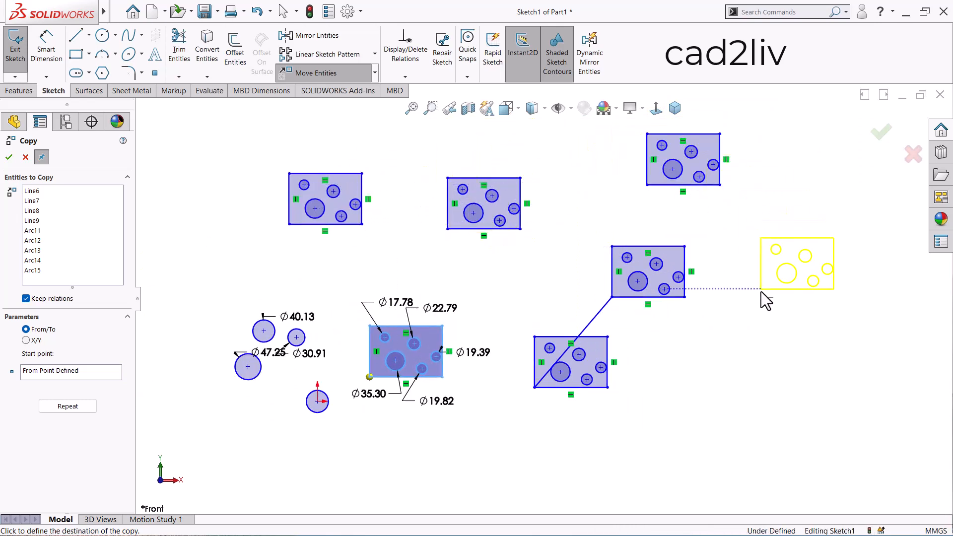
left_click(760, 290)
left_click(760, 368)
left_click(713, 419)
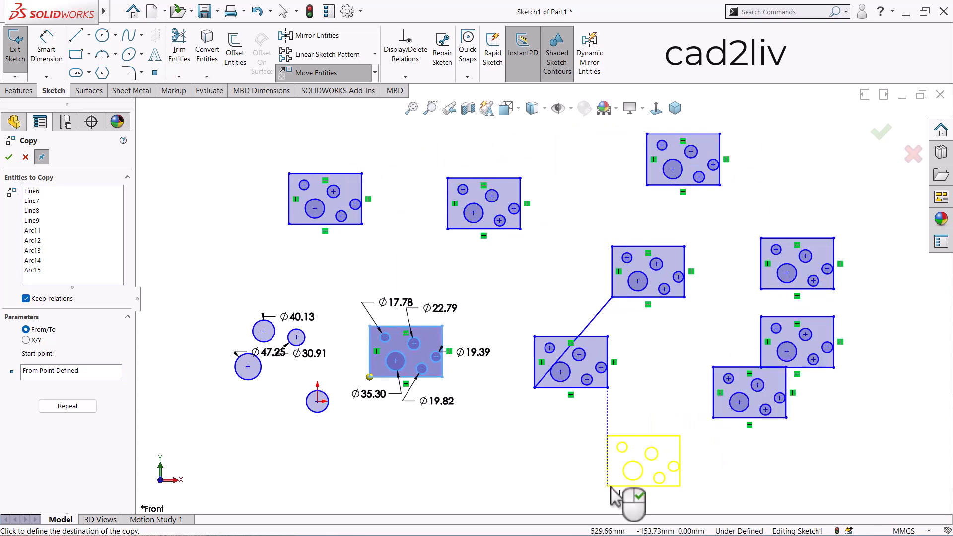
left_click(600, 485)
left_click(441, 485)
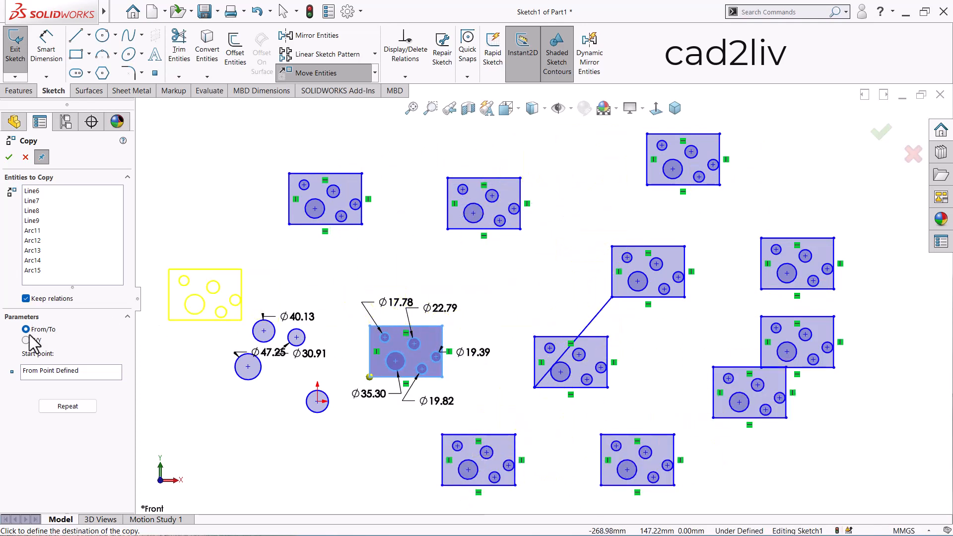
key("Escape")
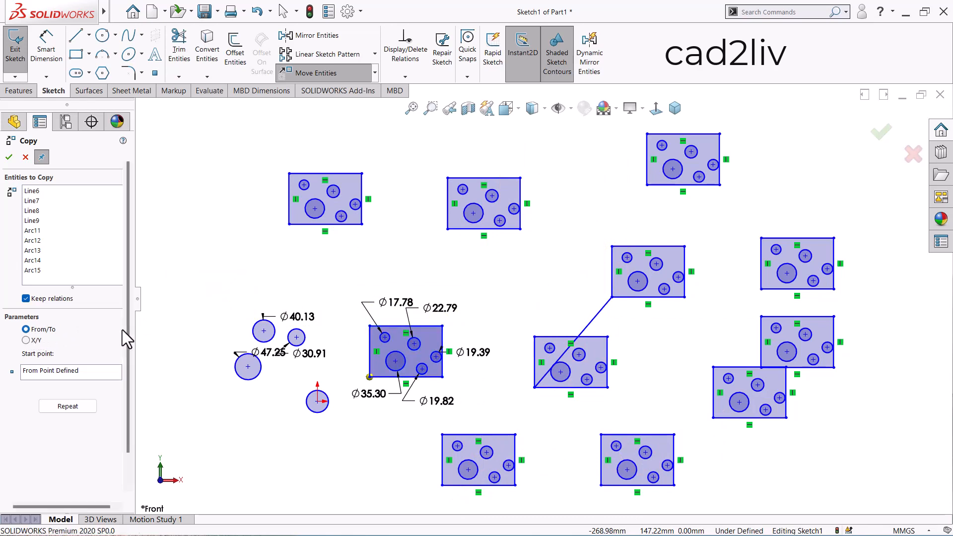
Delete the diagonal line, all rectangle-and-circle copies and most of the original rectangle with its circles
scroll(260, 265, "up", 3)
scroll(718, 246, "down", 1)
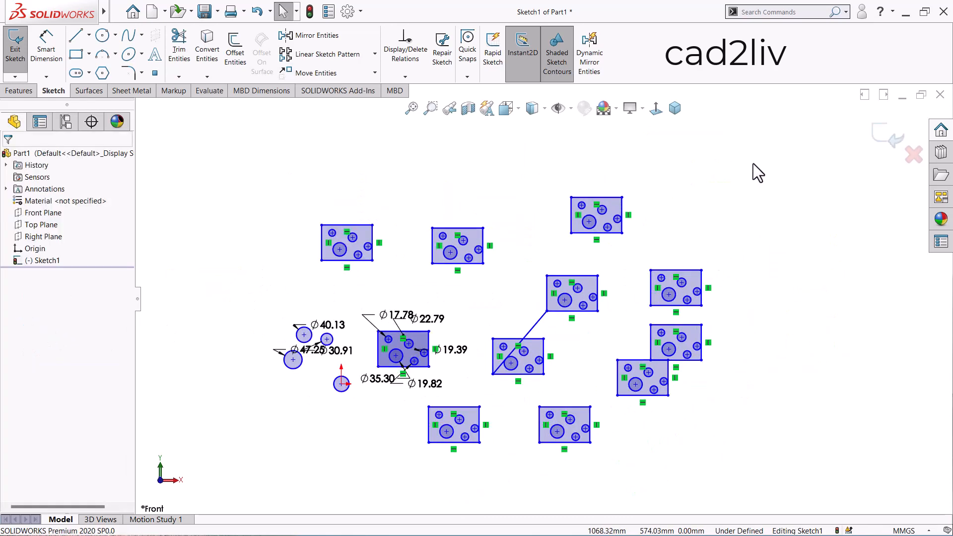
mouse_move(753, 163)
left_mouse_down()
mouse_move(651, 333)
mouse_move(398, 465)
left_mouse_up()
key("Delete")
scroll(348, 371, "down", 2)
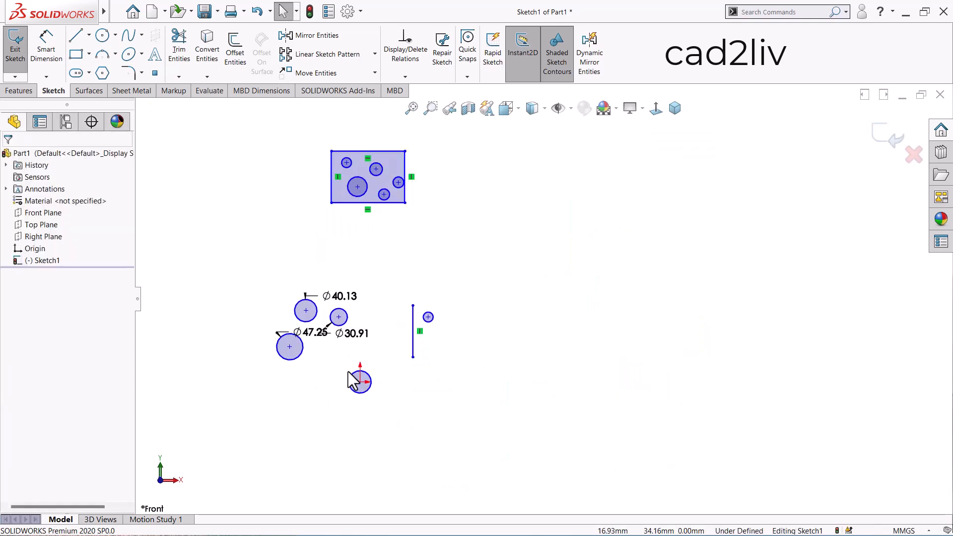
left_click_drag(440, 136, 303, 228)
key("Delete")
scroll(350, 310, "down", 2)
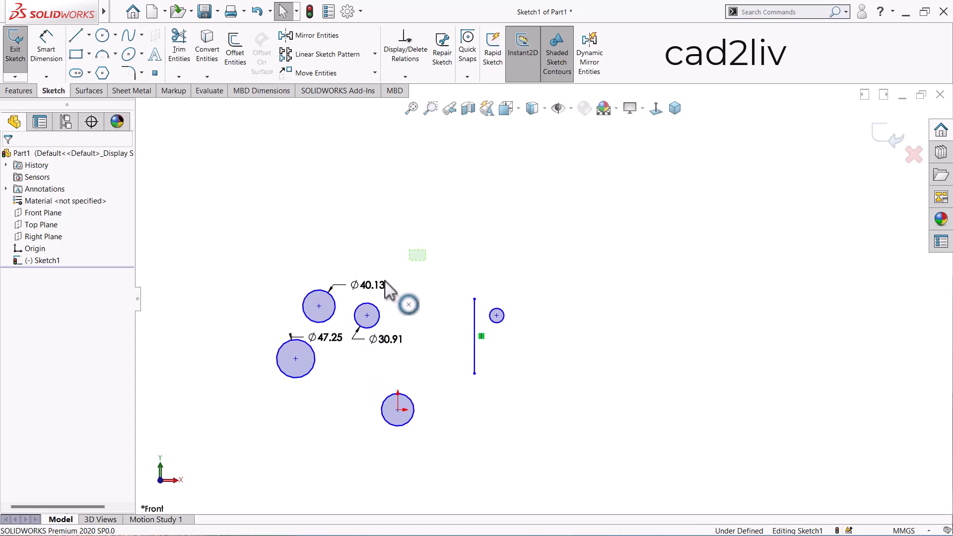
Delete the three dimensioned circles, the circle at the origin, and the leftover vertical line and small circle
left_click_drag(385, 281, 251, 391)
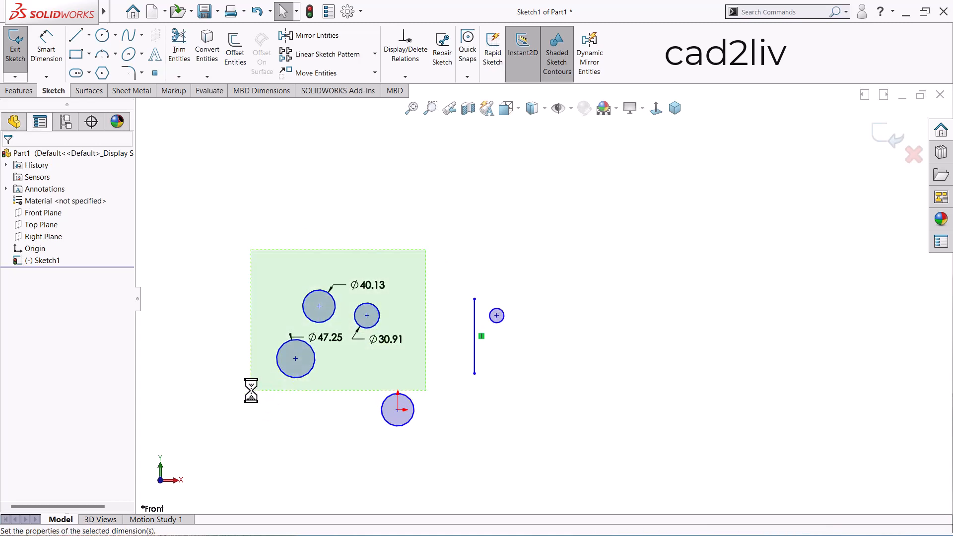
key("Delete")
scroll(397, 412, "down", 2)
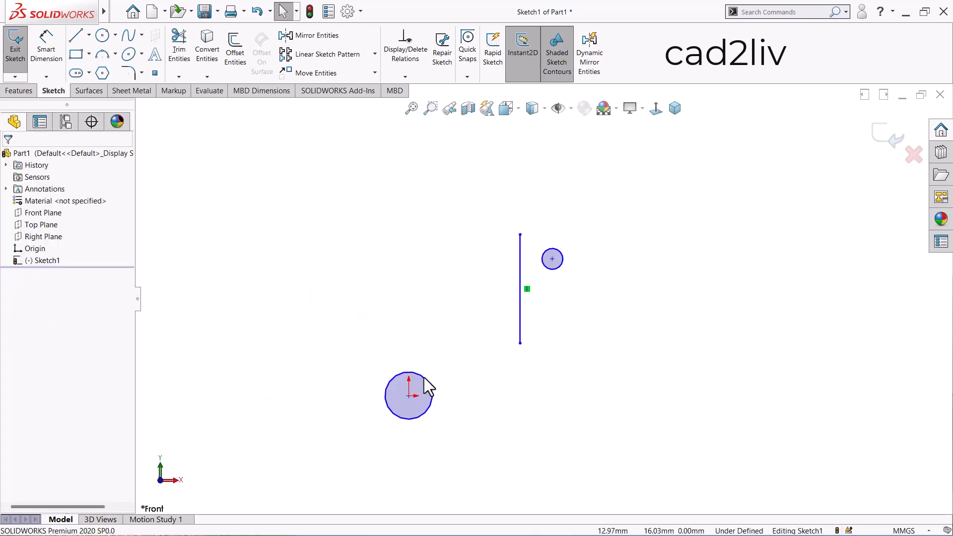
left_click(423, 384)
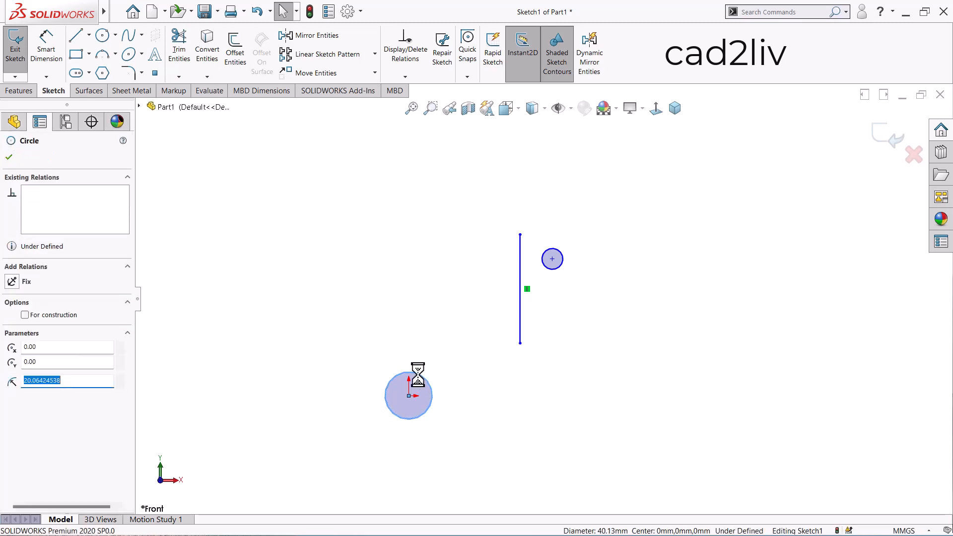
key("Delete")
left_click_drag(582, 222, 497, 389)
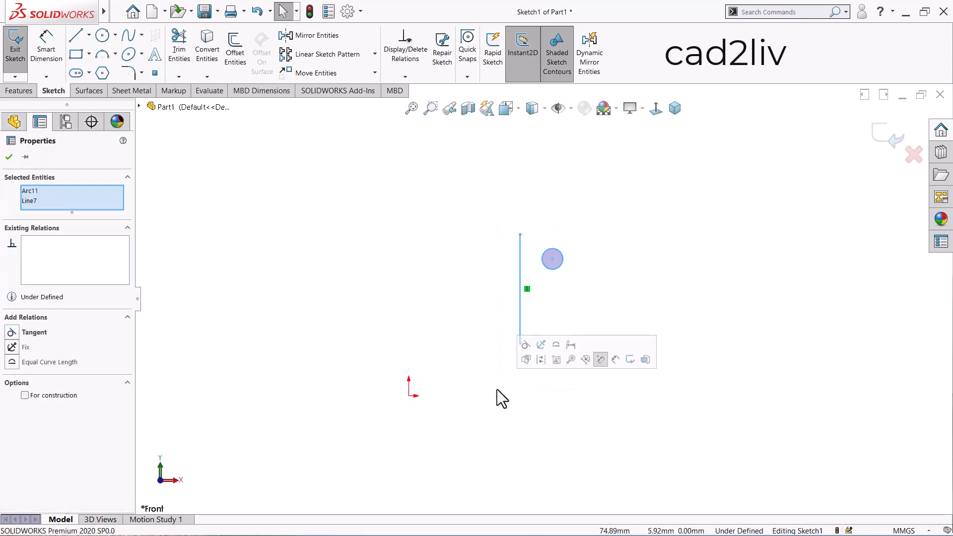
key("Delete")
Sketch a corner rectangle about 96 mm wide and 42 mm high, above and to the right of the origin
left_click(76, 54)
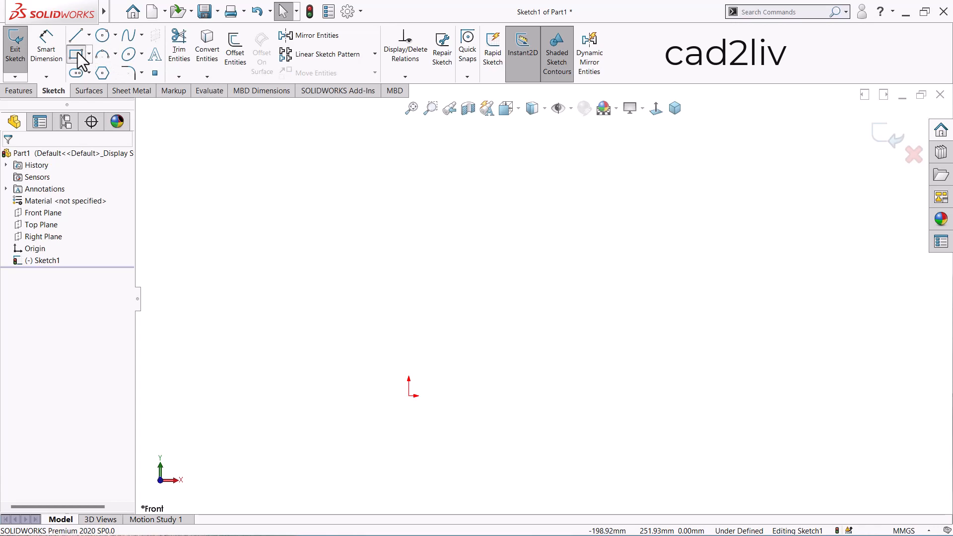
left_click_drag(484, 281, 550, 326)
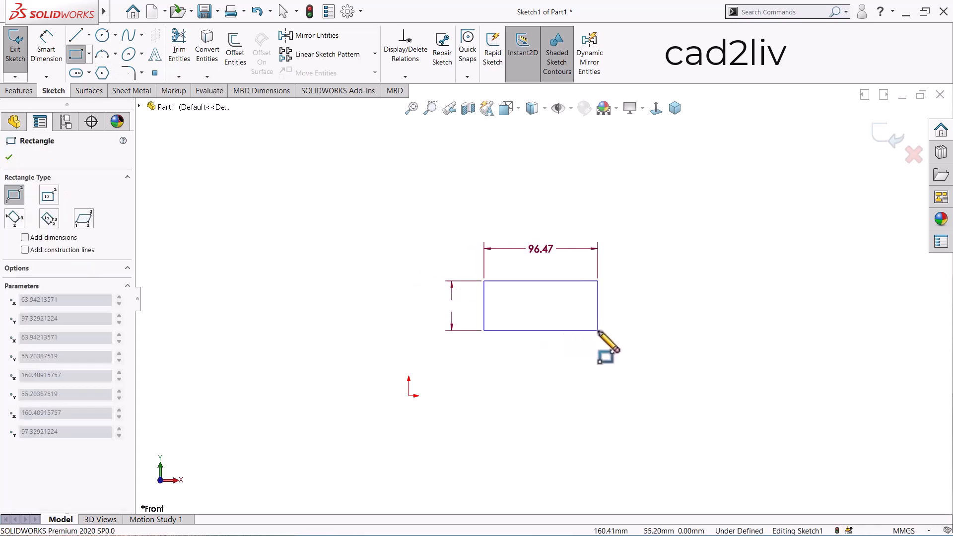
left_click(599, 331)
key("Escape")
Dimension the horizontal distance from the origin to the rectangle's lower-left corner as 60 mm
right_click(425, 223)
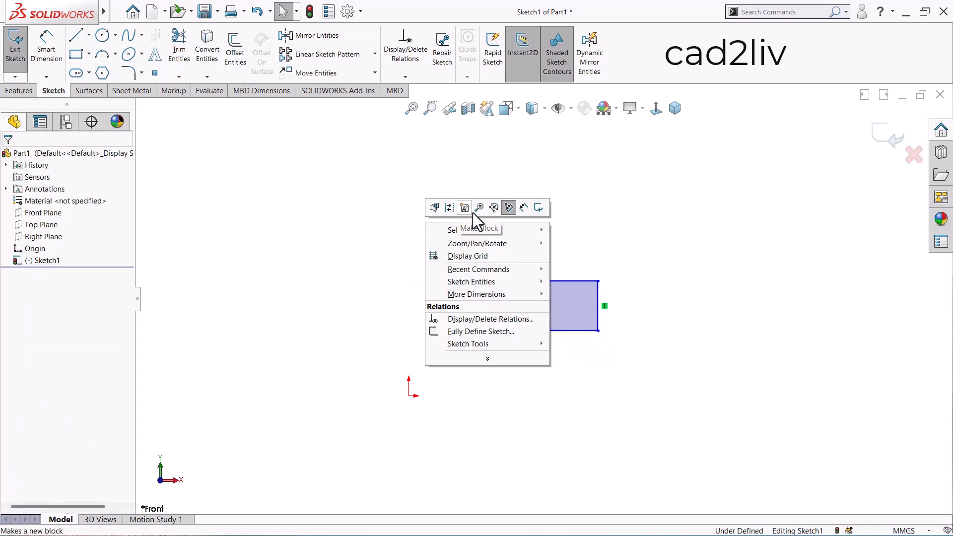
left_click(523, 210)
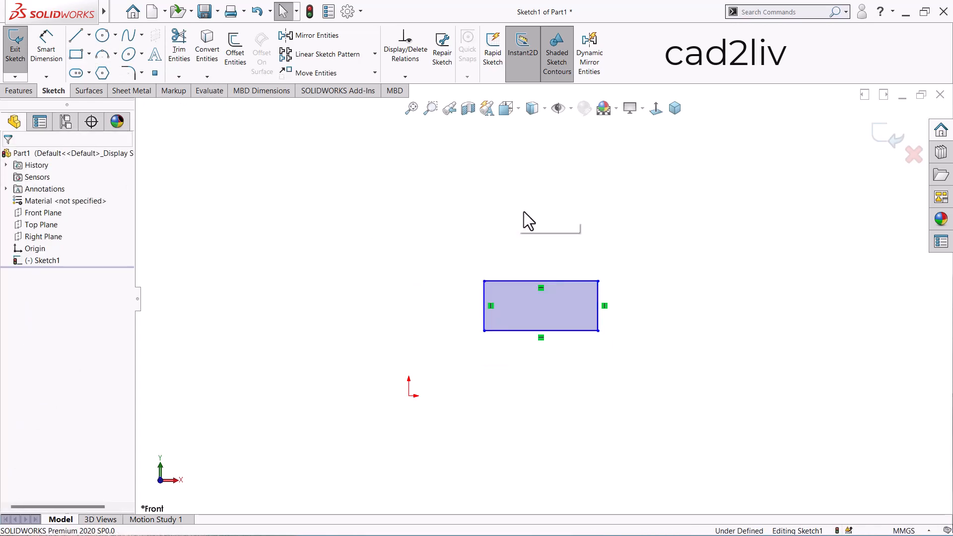
left_click(408, 396)
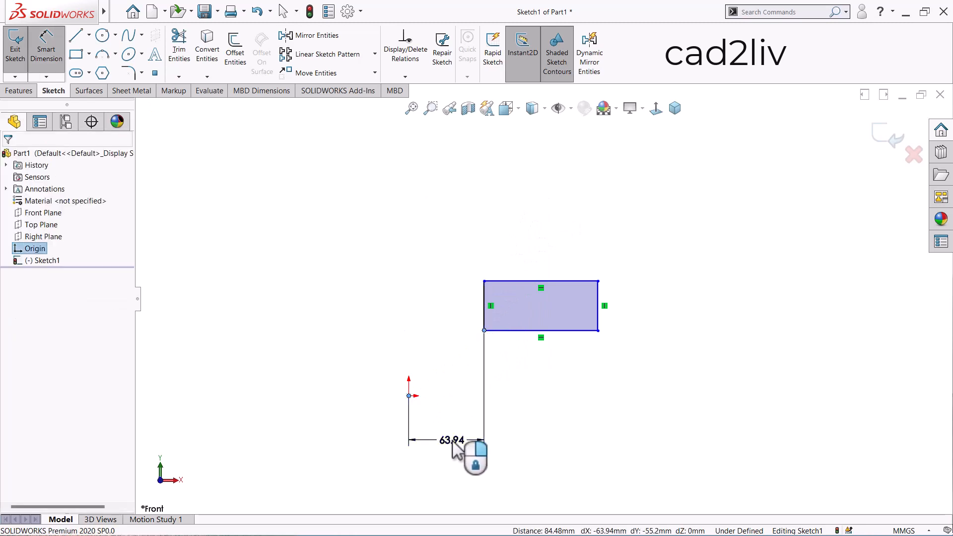
left_click(453, 444)
type("60")
key("Return")
left_click(508, 416)
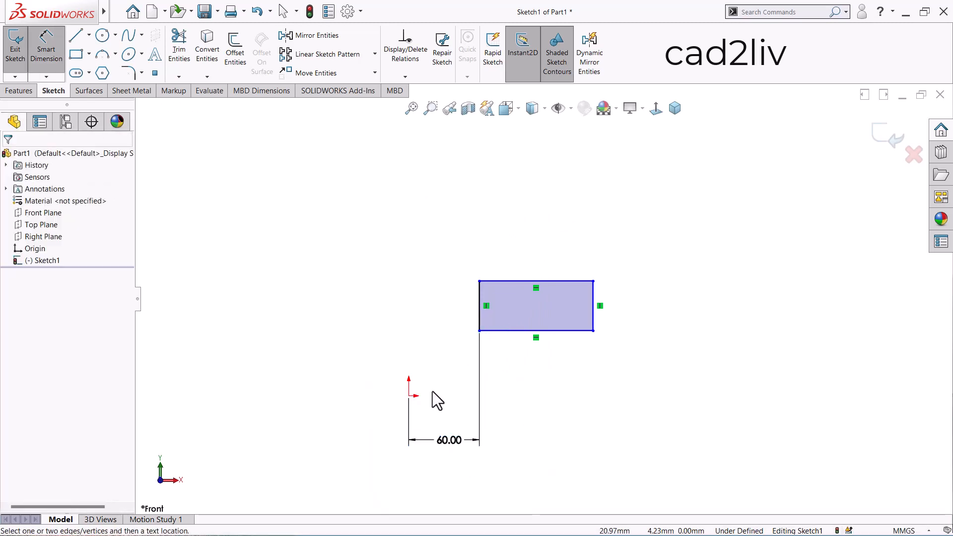
Dimension the vertical distance from the origin to the rectangle's lower-left corner as 80 mm
left_click(408, 396)
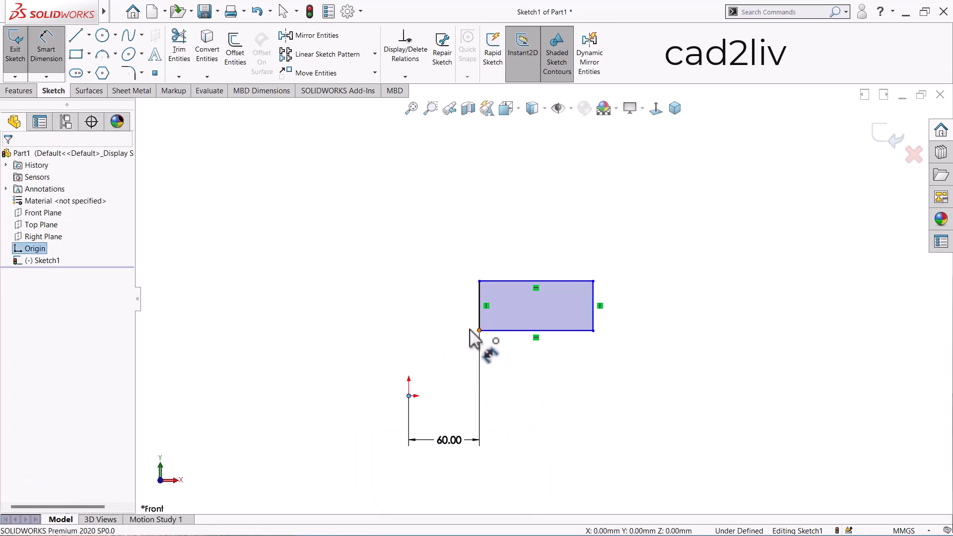
left_click(479, 330)
left_click(358, 364)
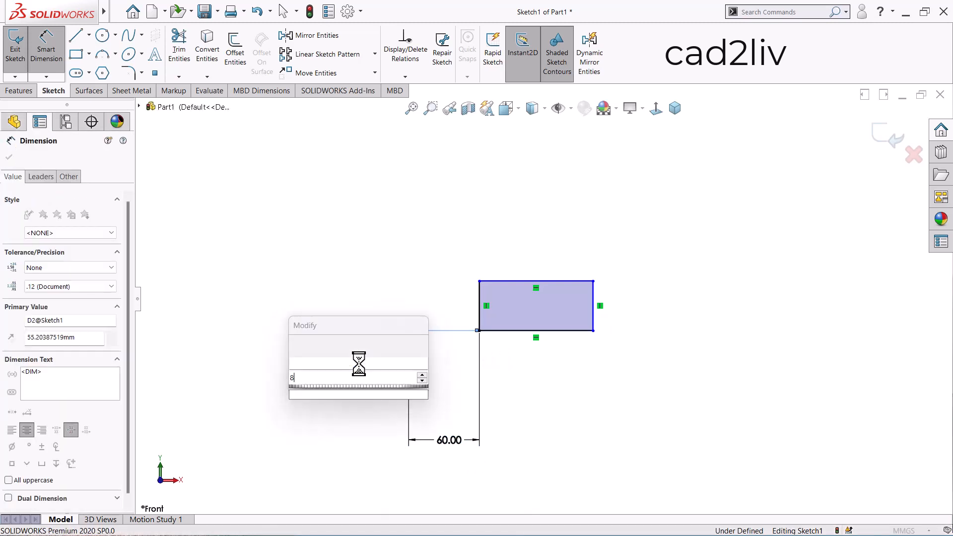
type("80")
key("Return")
key("Escape")
key("Escape")
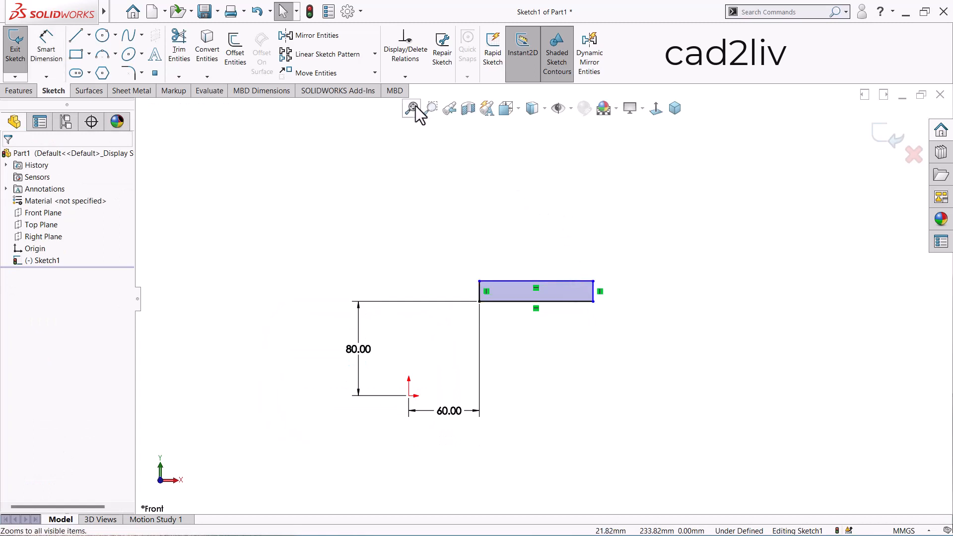
Copy the dimensioned rectangle with Copy Entities using X/Y offsets of 200 mm in X and 50 mm in Y
left_click(375, 73)
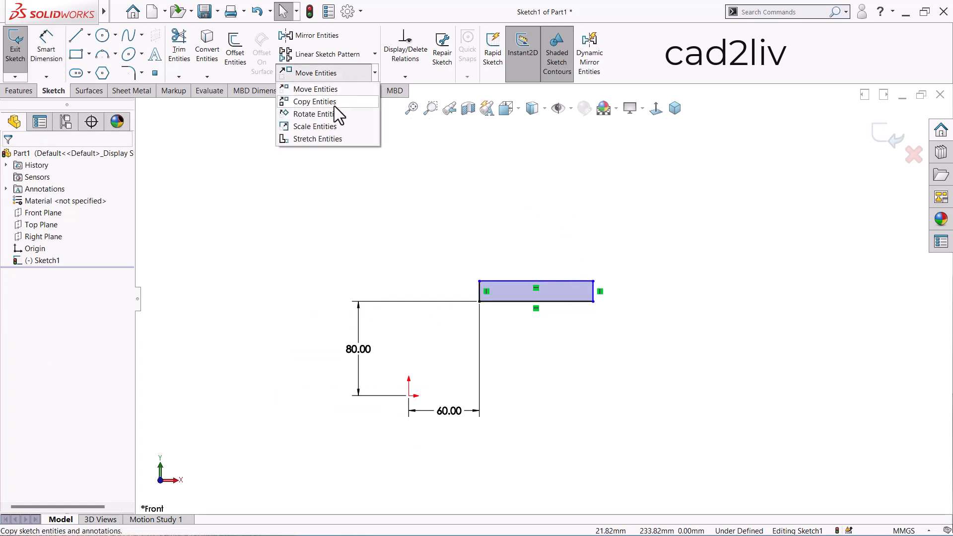
left_click(335, 103)
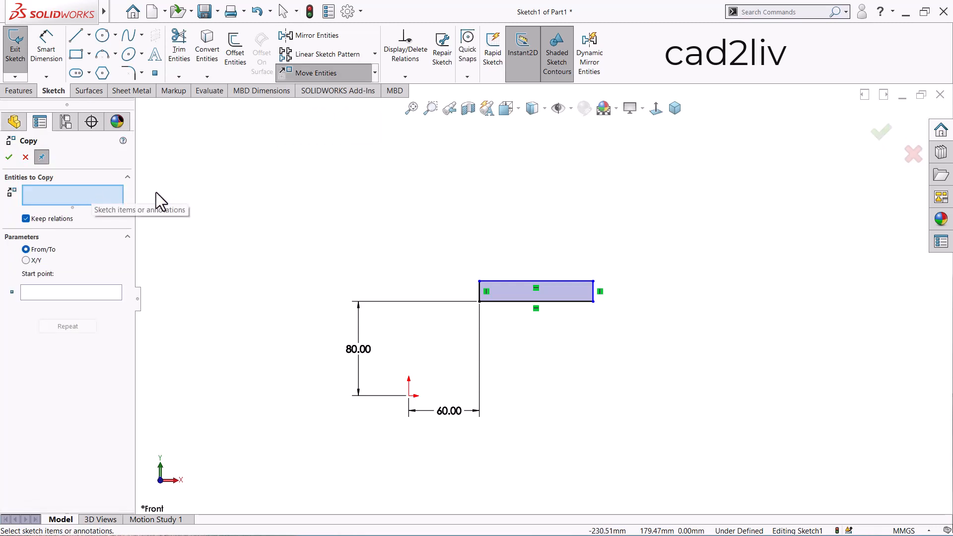
left_click(520, 293)
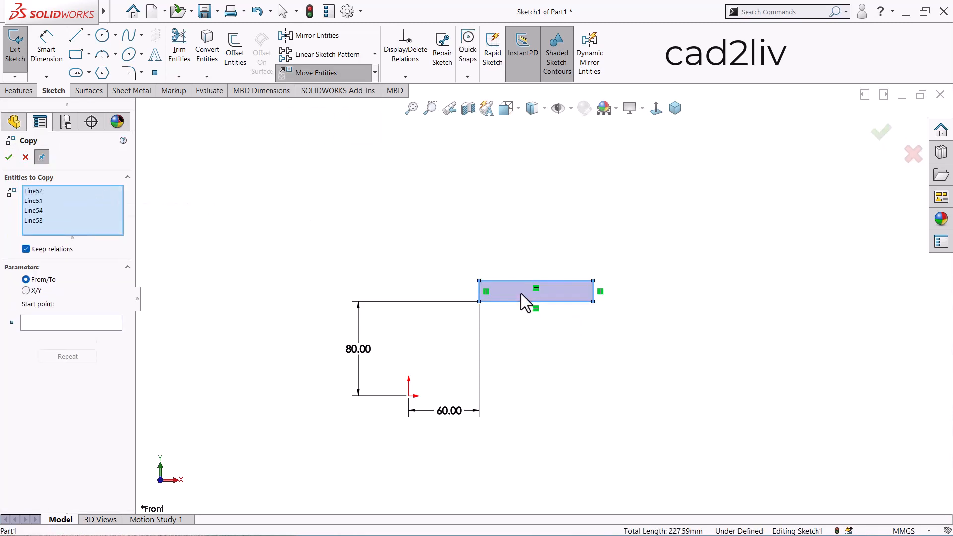
scroll(566, 291, "down", 3)
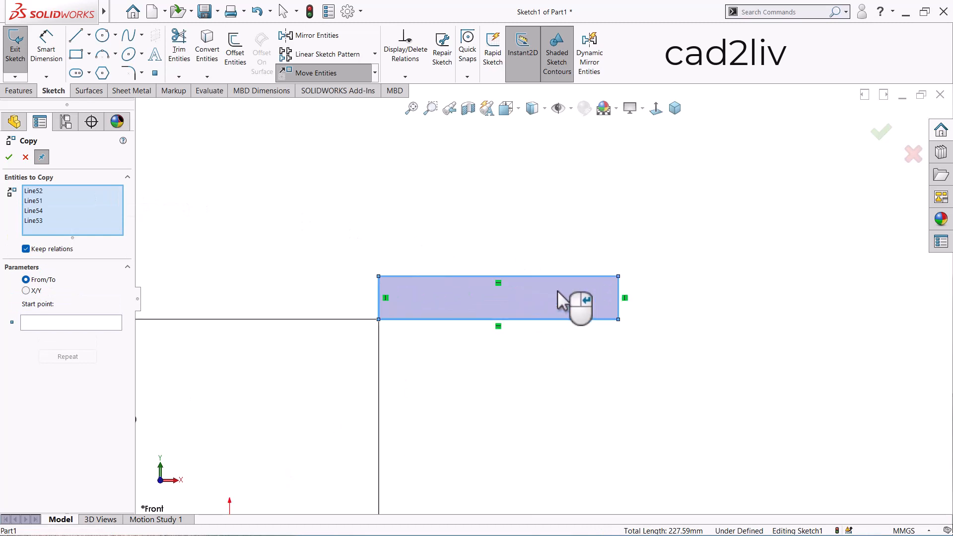
scroll(504, 294, "up", 3)
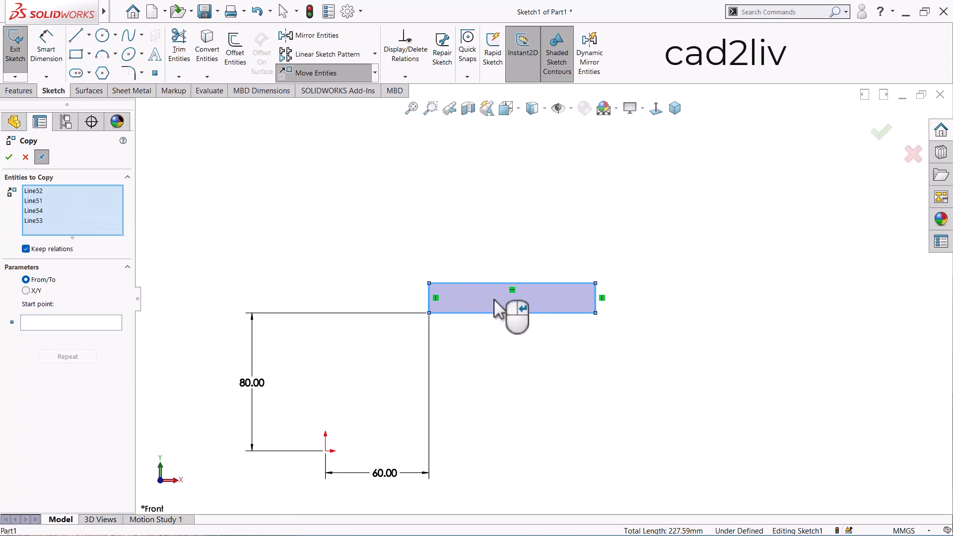
left_click(36, 291)
left_click(70, 306)
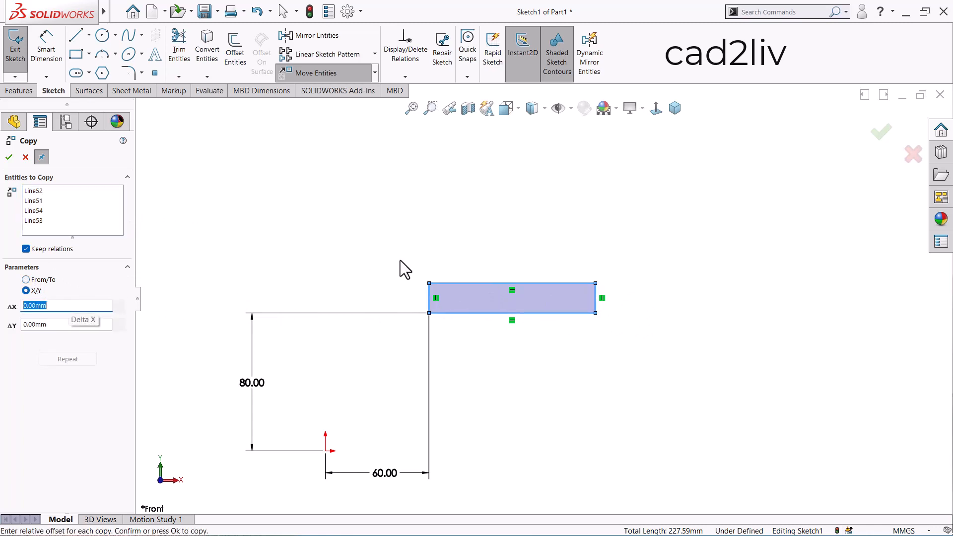
scroll(400, 260, "up", 2)
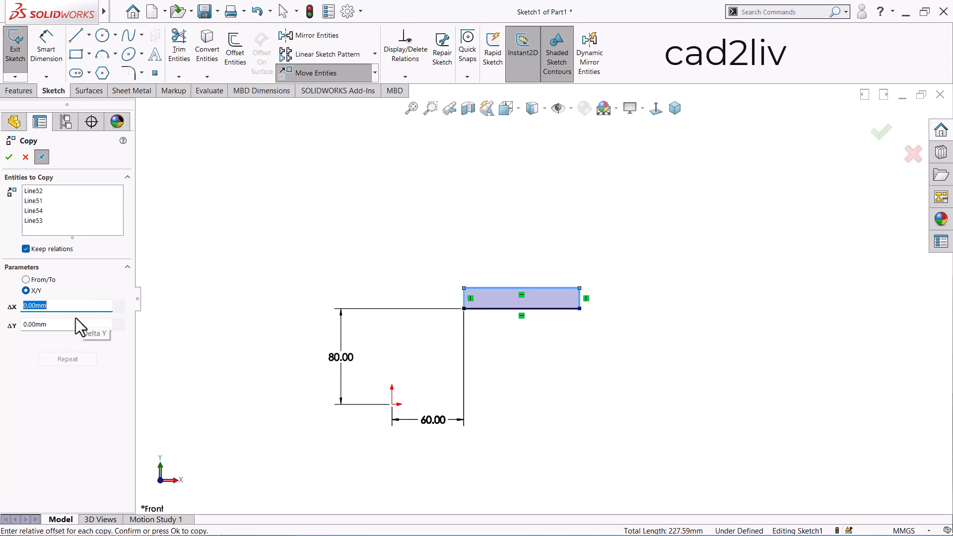
type("200")
key("Tab")
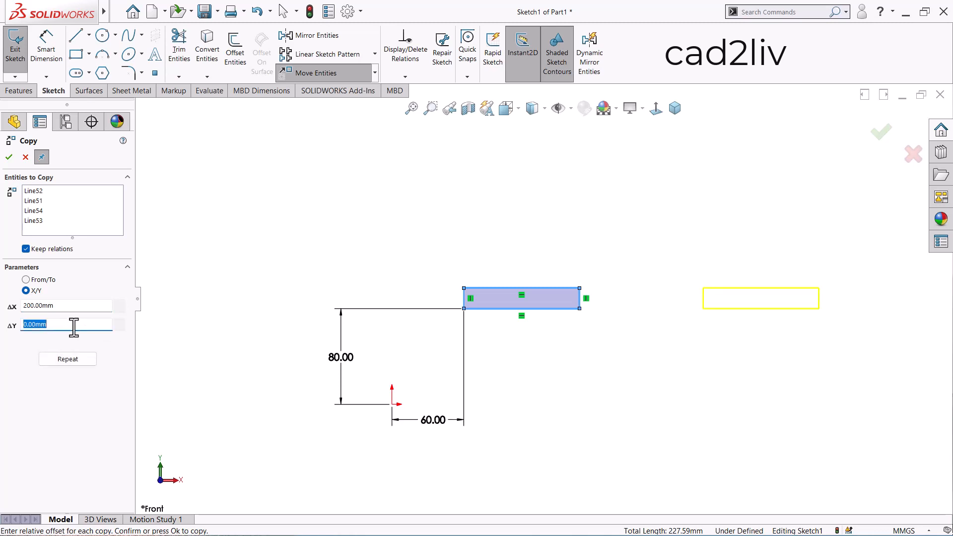
type("50")
key("Return")
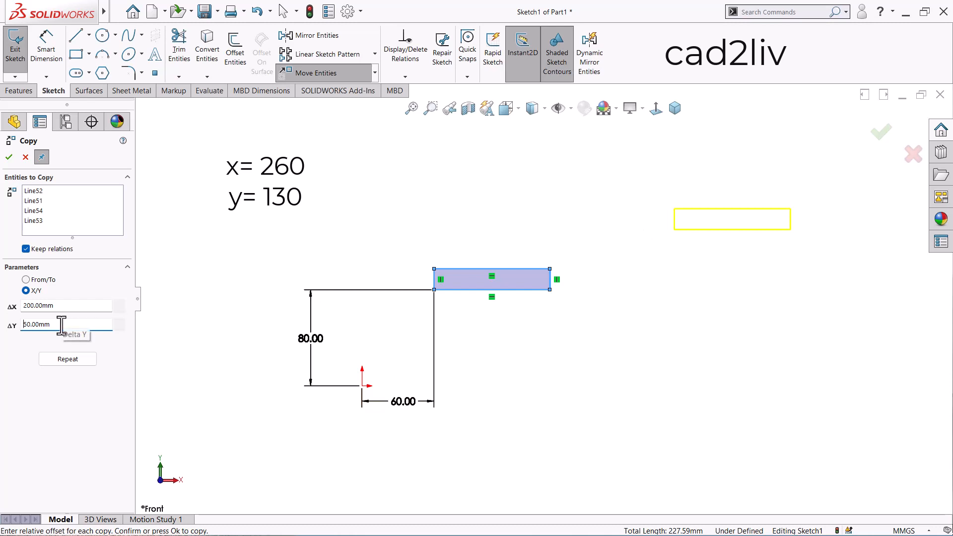
left_click(9, 157)
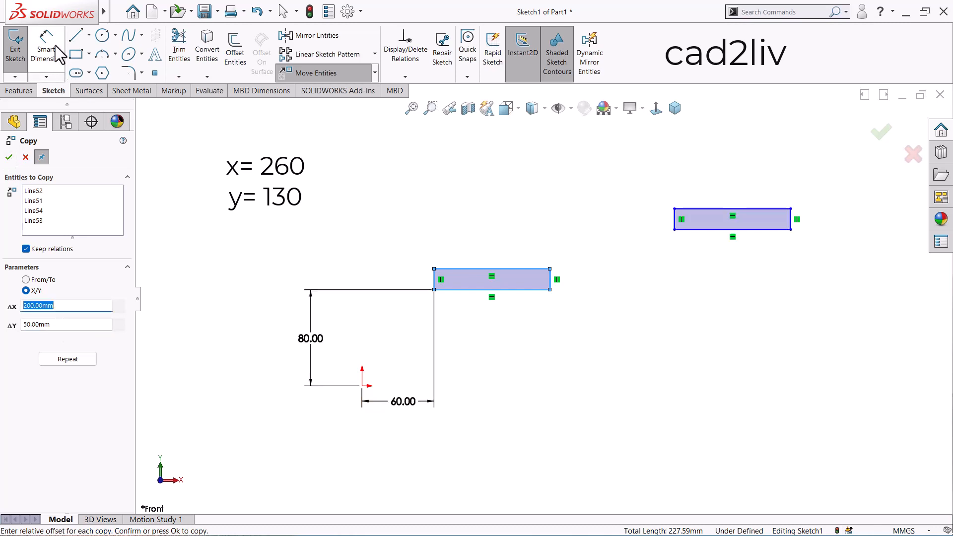
left_click(27, 159)
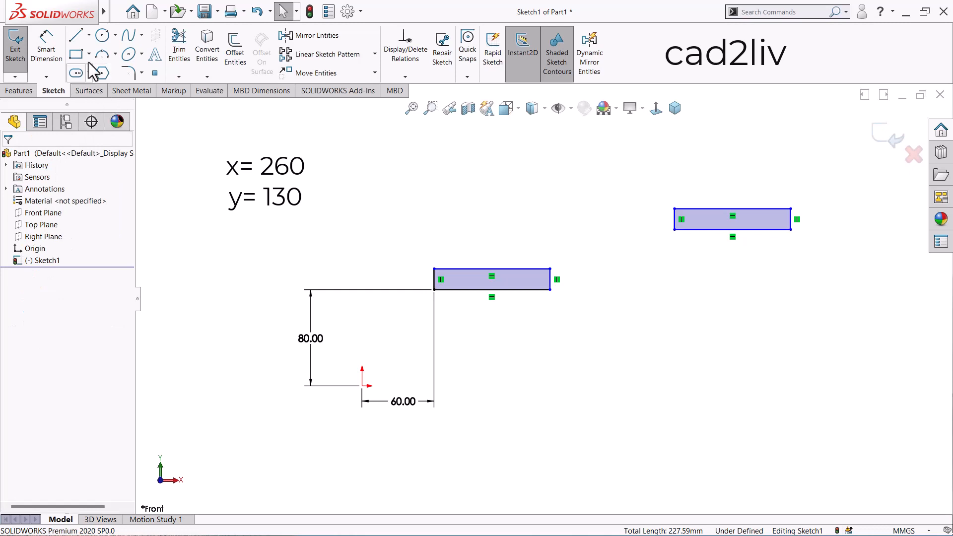
Dimension the horizontal distance from the origin to the copied rectangle's lower-left corner
left_click(50, 40)
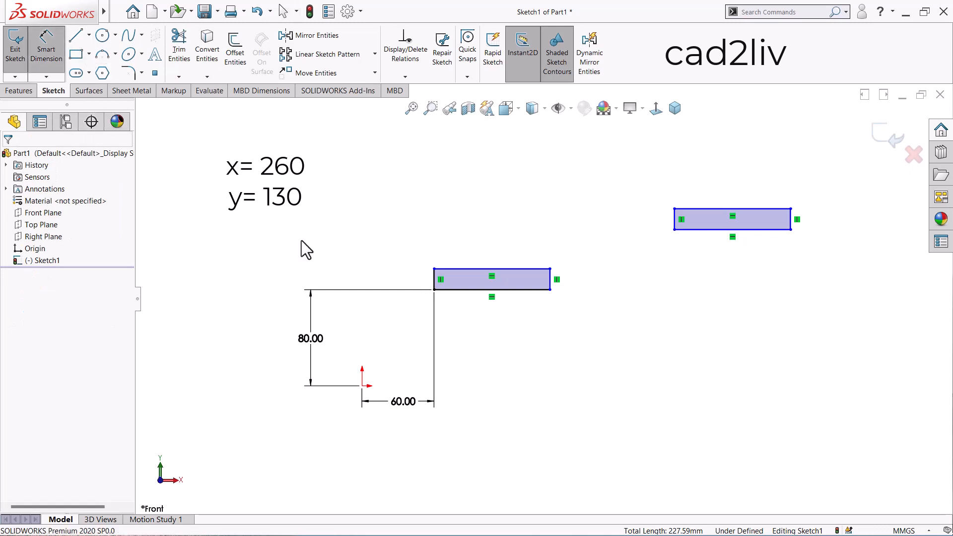
left_click(363, 386)
left_click(674, 230)
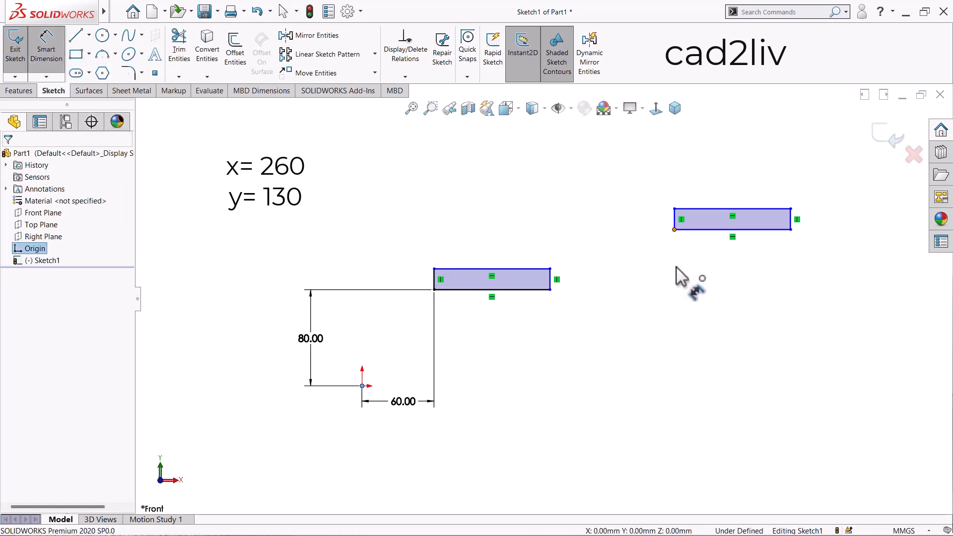
left_click(535, 477)
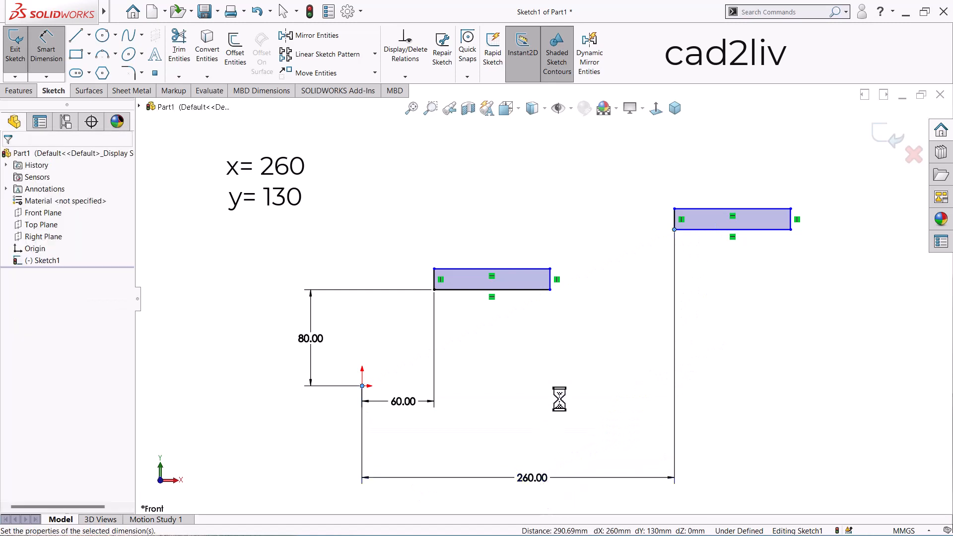
left_click(472, 459)
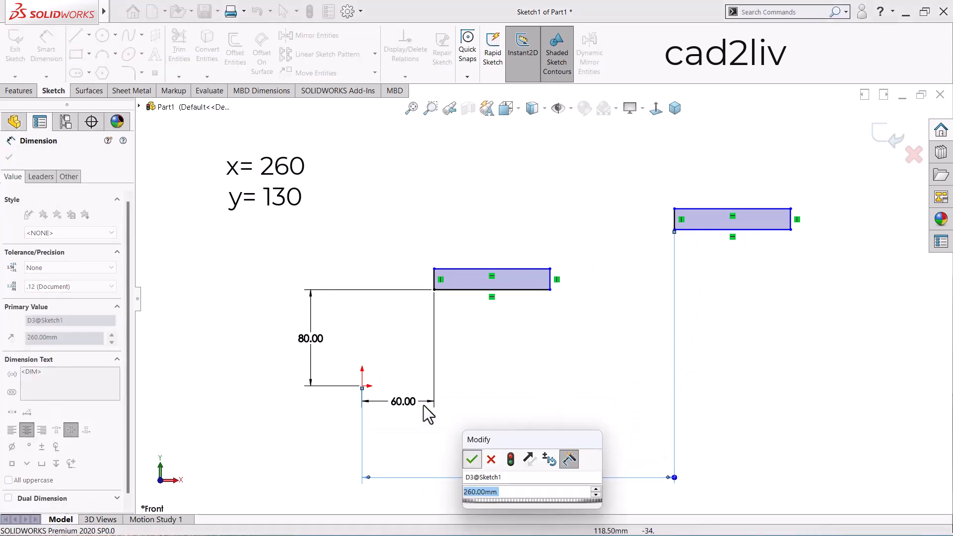
Dimension the vertical distance from the origin to the copied rectangle's lower-left corner
left_click(362, 386)
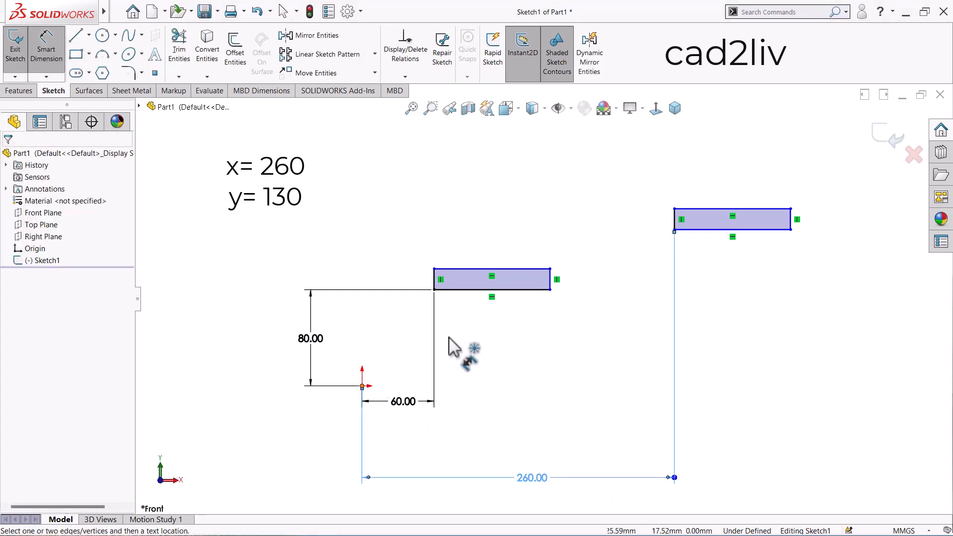
left_click(674, 230)
left_click(253, 330)
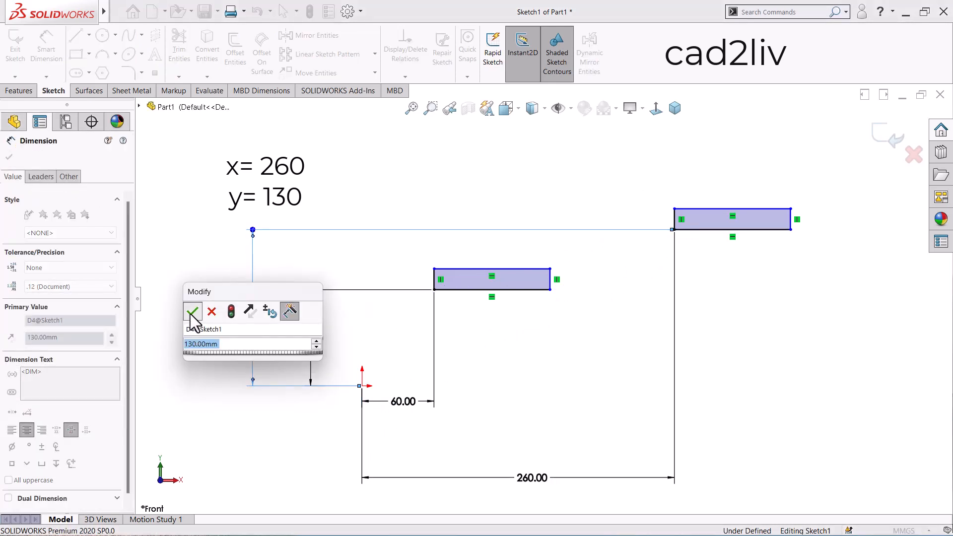
left_click(192, 311)
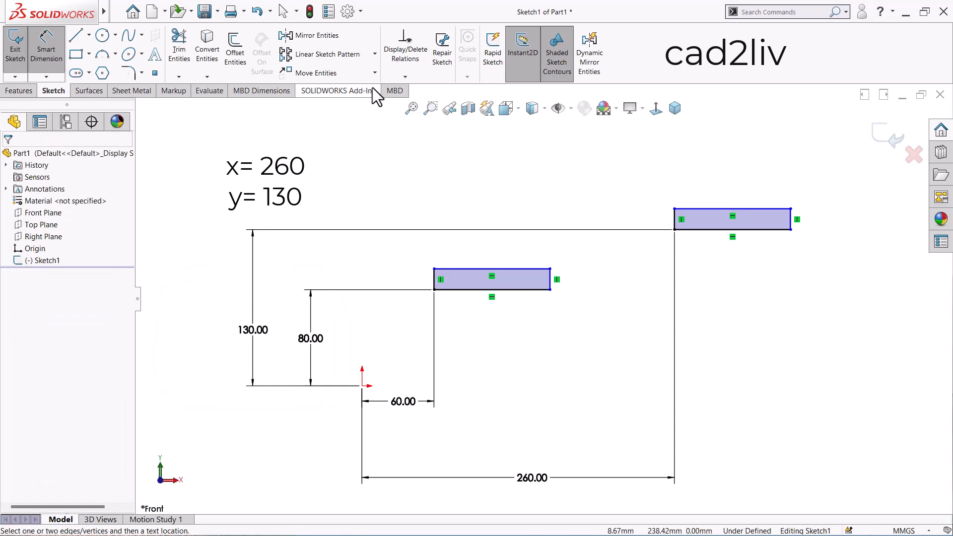
Set up an X/Y copy of the original rectangle with an X offset of -70 mm
left_click(375, 73)
left_click(362, 102)
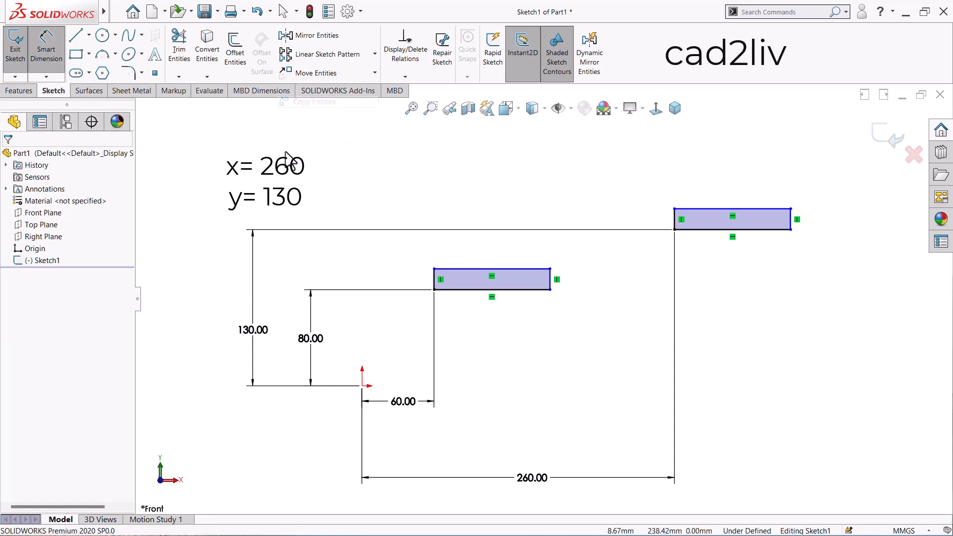
left_click(48, 250)
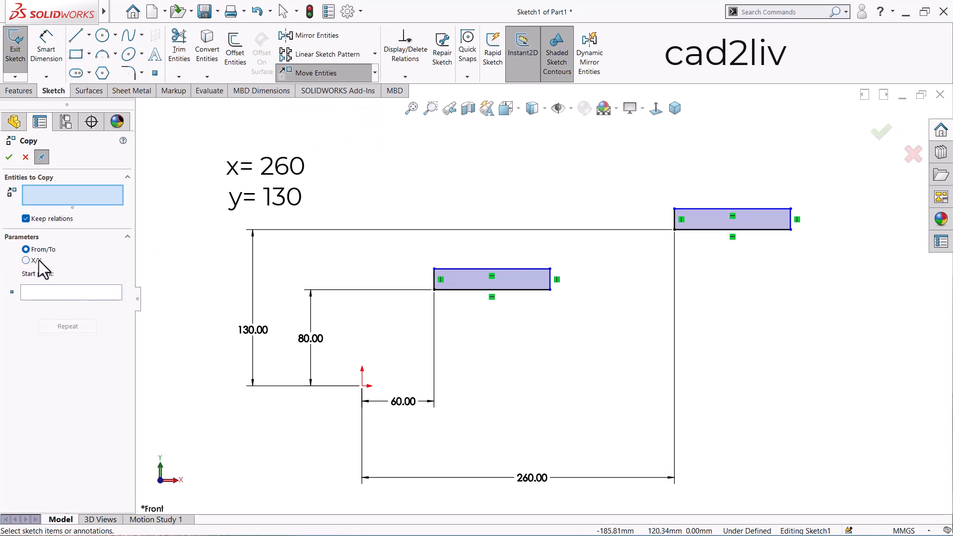
left_click(37, 261)
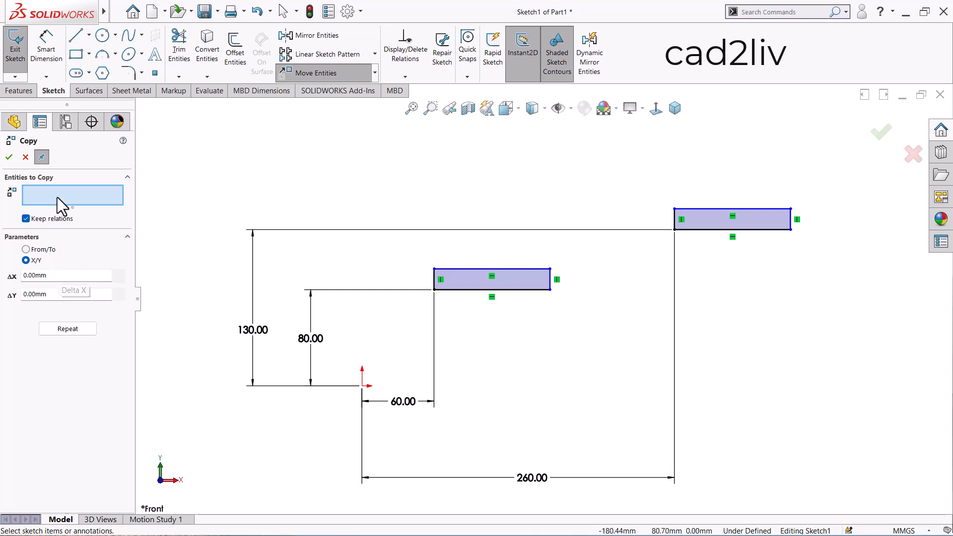
double_click(478, 285)
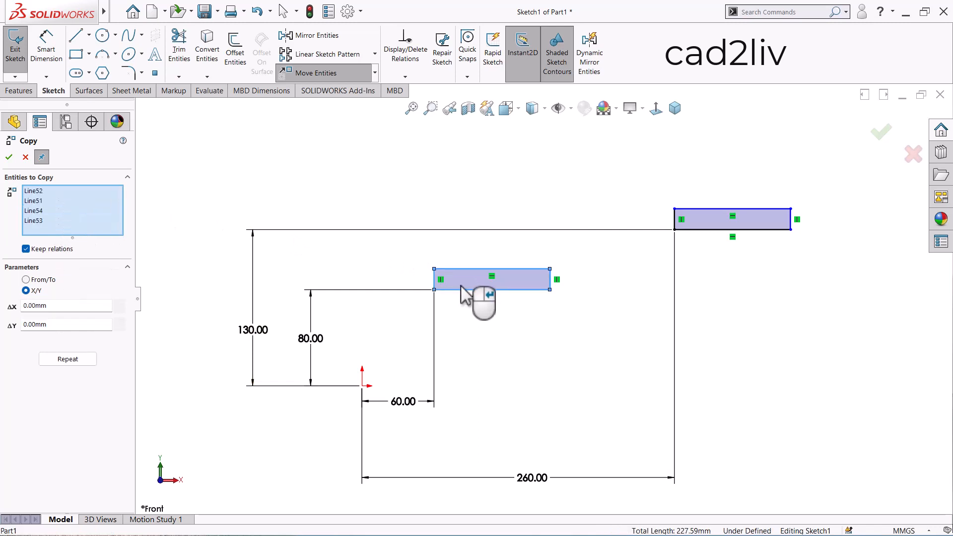
left_click(64, 306)
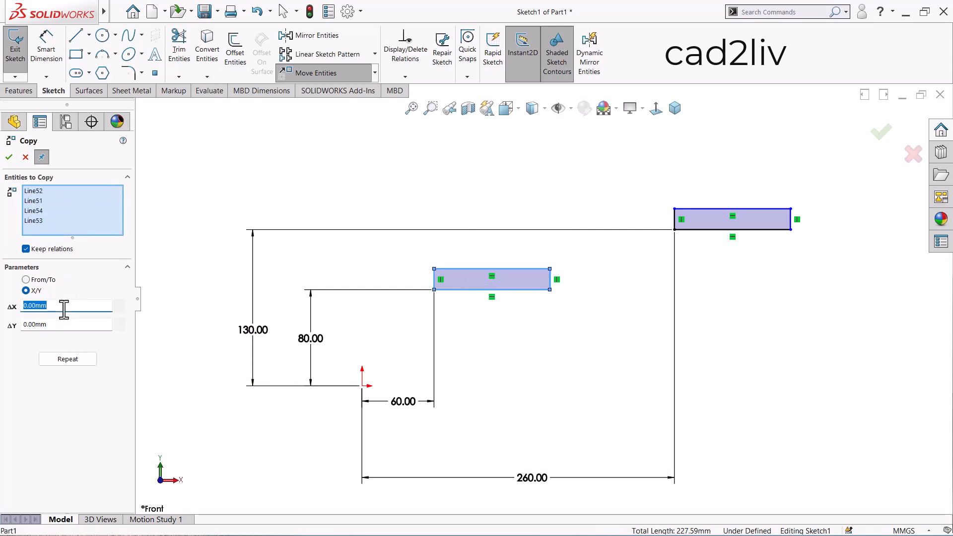
type("-70")
key("Return")
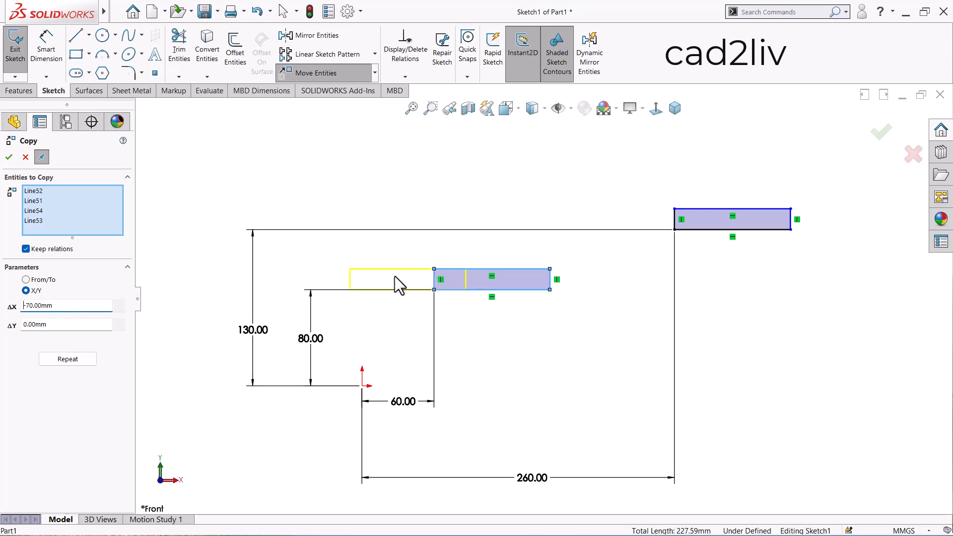
Set the copy offsets to -200 mm in X and -100 mm in Y and create the copy
left_click_drag(57, 306, 3, 304)
type("-100")
key("Return")
key("Return")
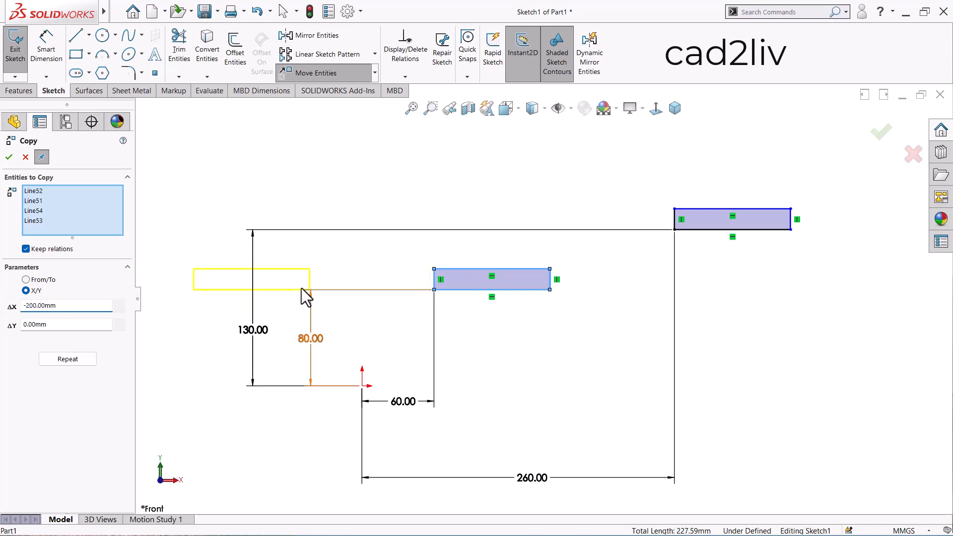
left_click(53, 326)
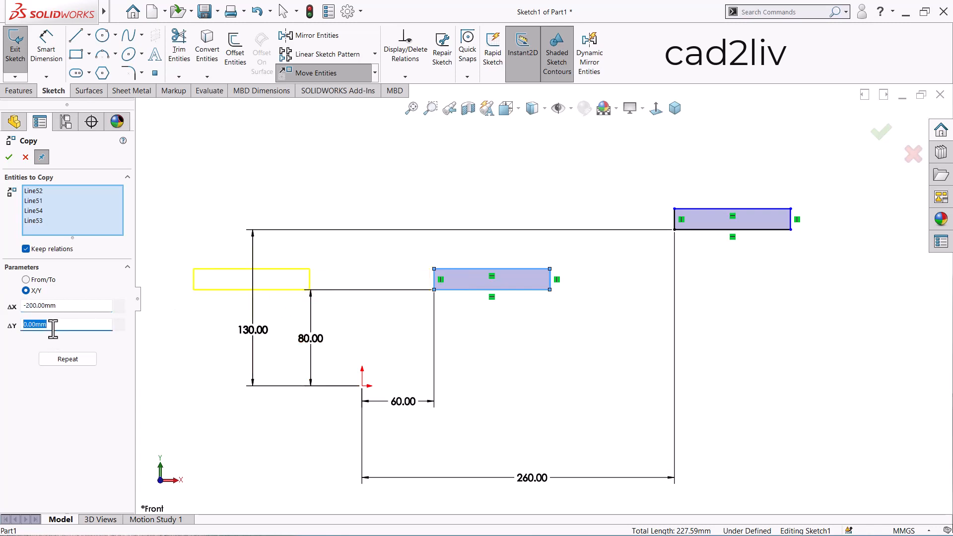
type("-400")
key("Return")
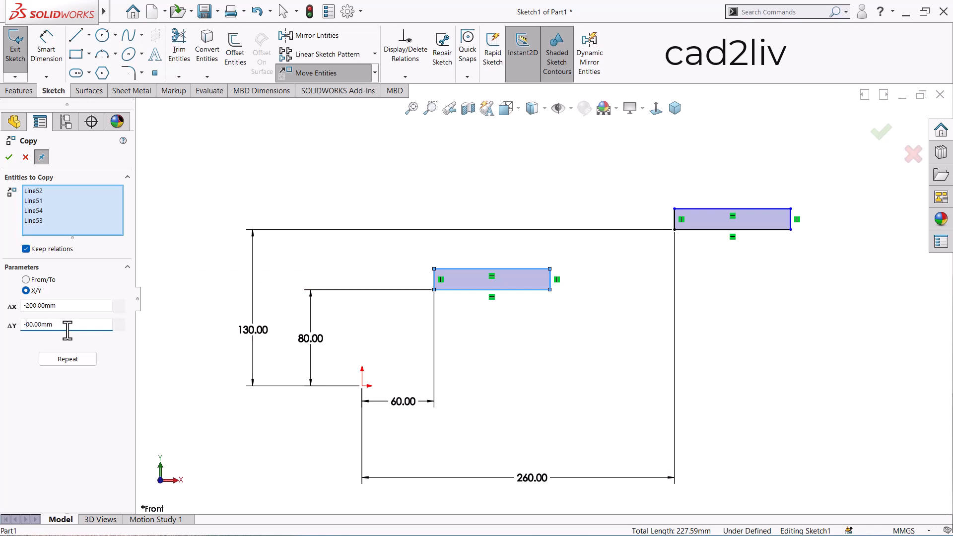
key("Return")
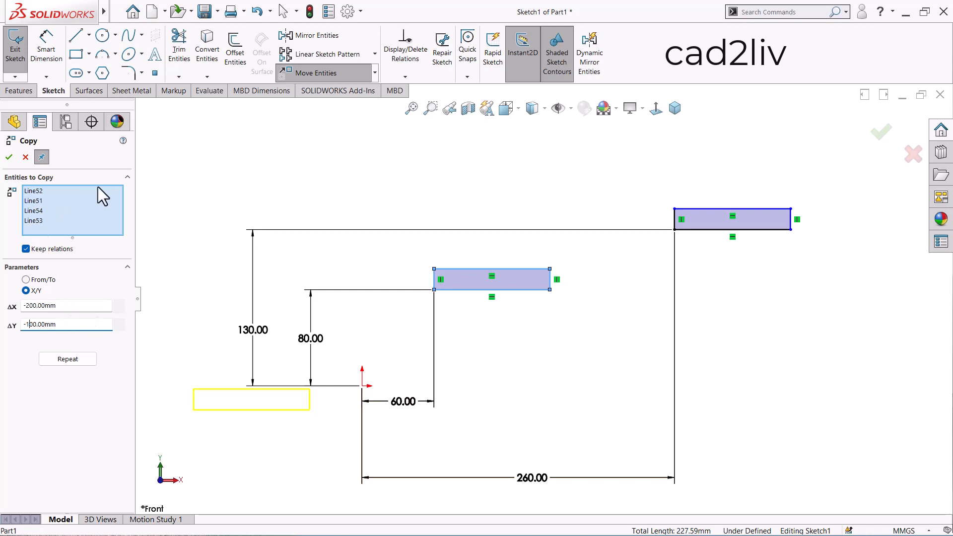
left_click(8, 157)
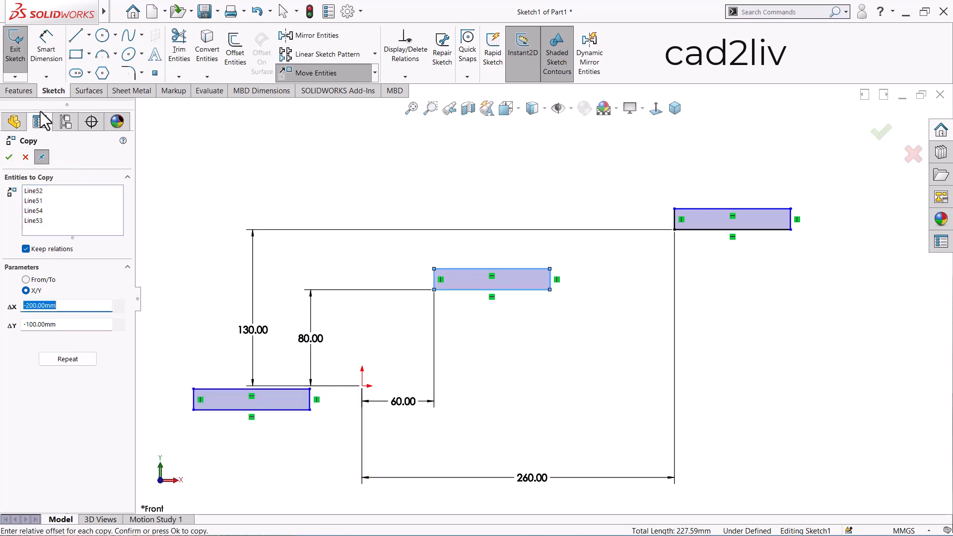
left_click(9, 156)
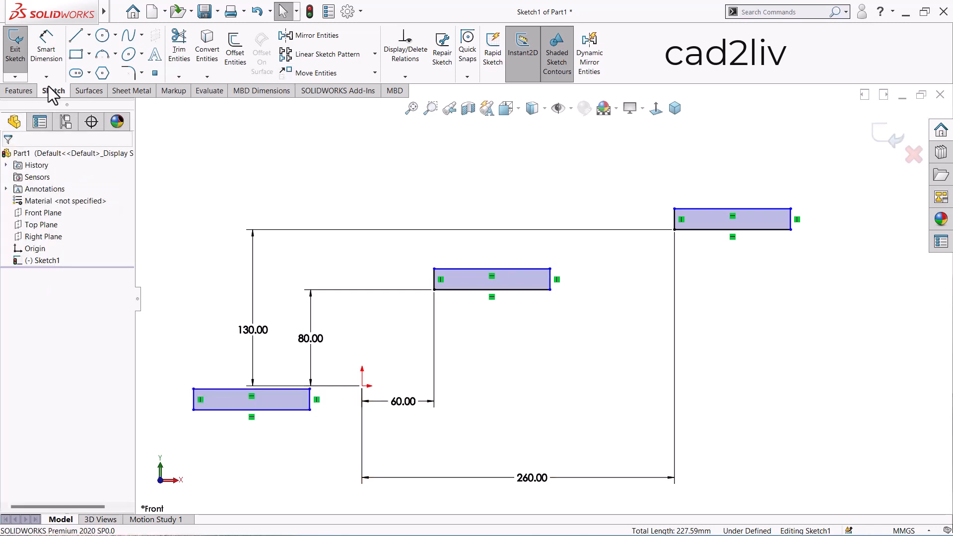
Dimension the horizontal distance from the new copy's lower-left corner to the origin
left_click(193, 410)
left_click(362, 386)
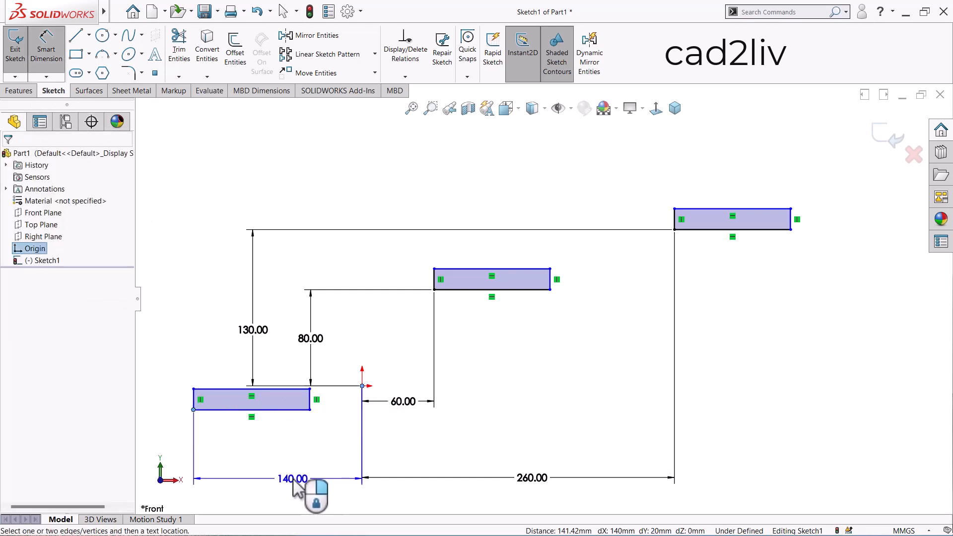
left_click(294, 479)
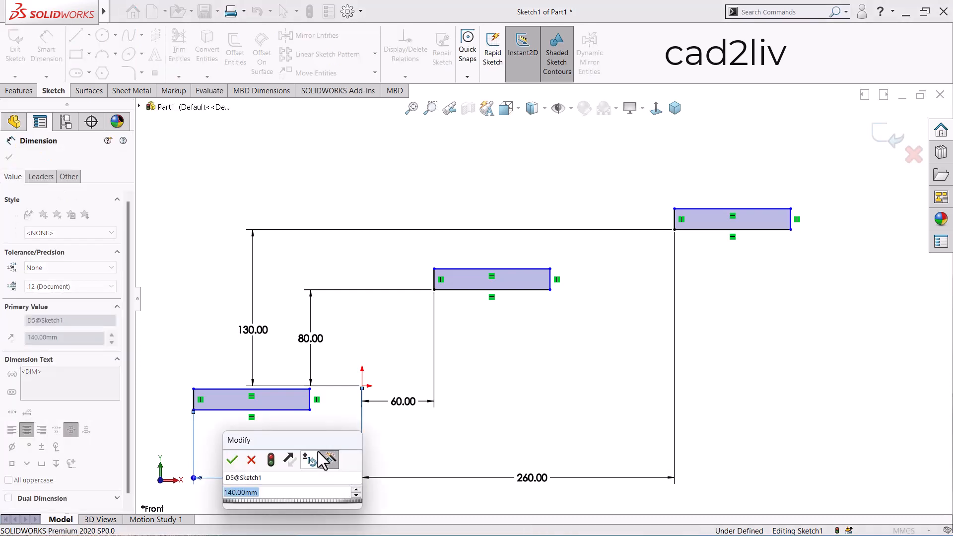
left_click(231, 462)
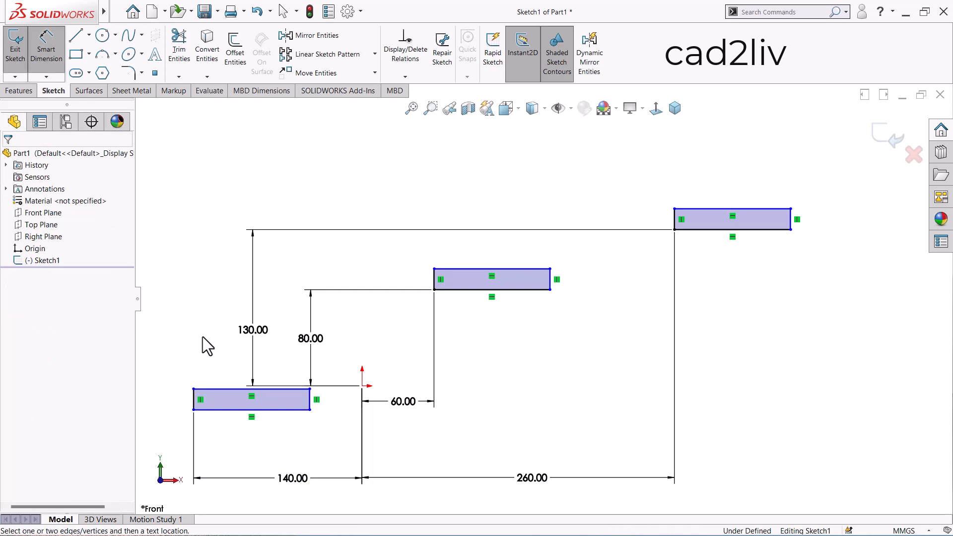
Review the From/To and X/Y parameters of the Copy Entities tool, and close it without copying anything
left_click(374, 75)
left_click(359, 102)
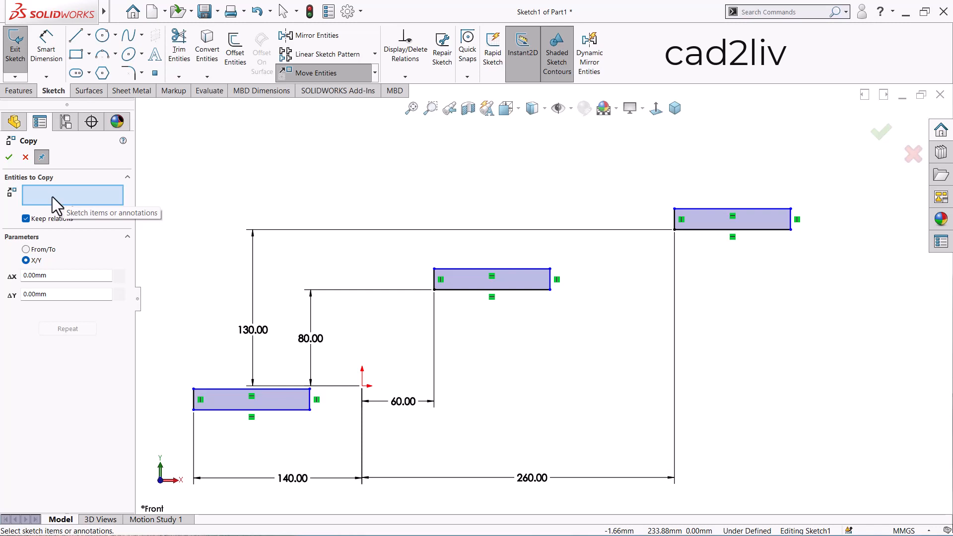
left_click(41, 249)
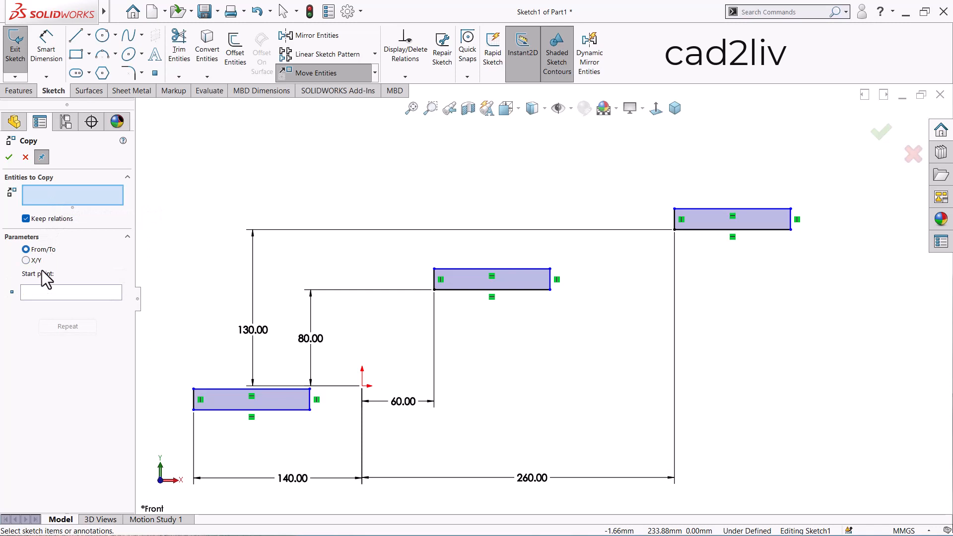
left_click(49, 291)
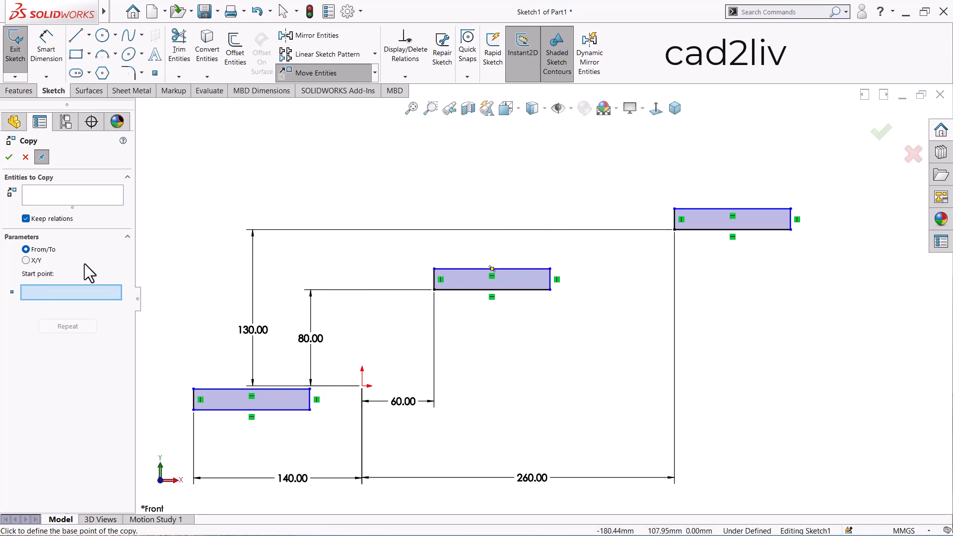
left_click(37, 263)
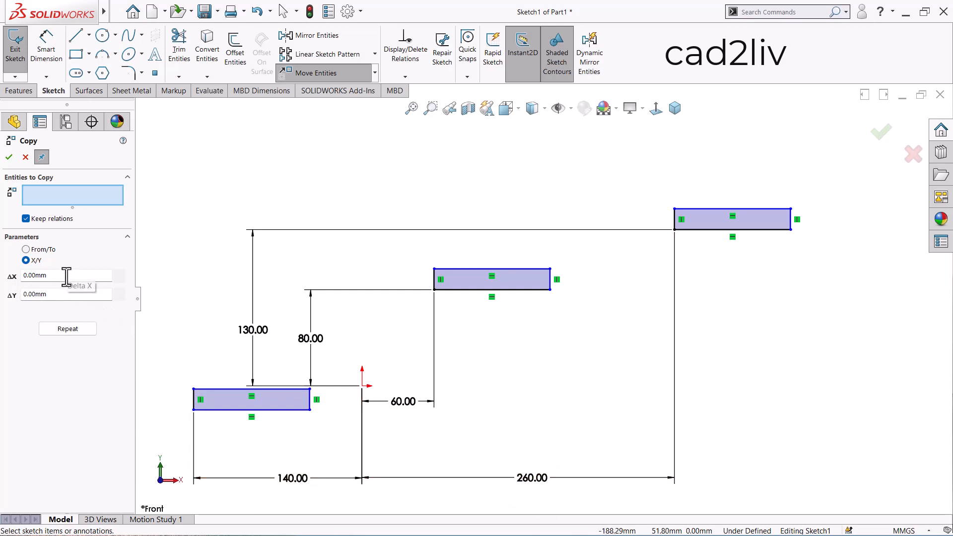
left_click(10, 158)
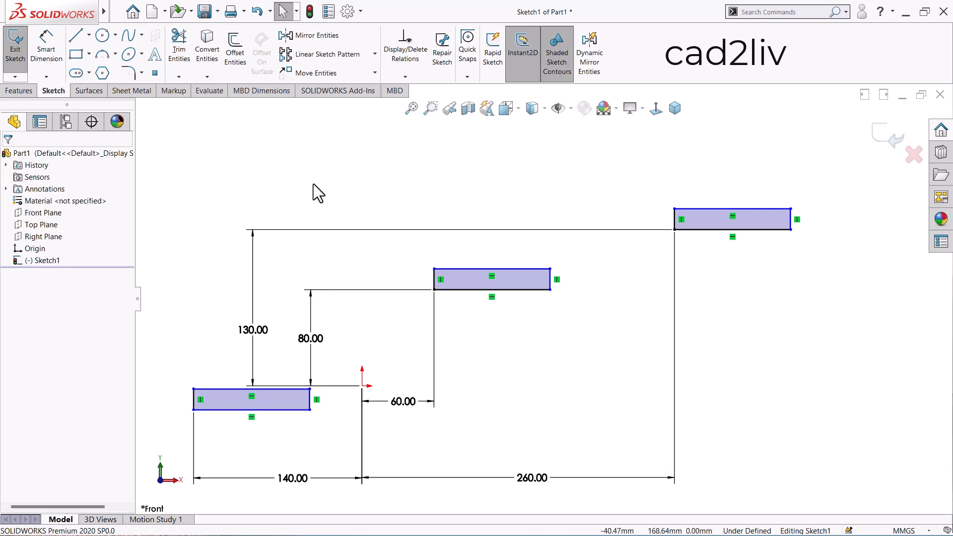